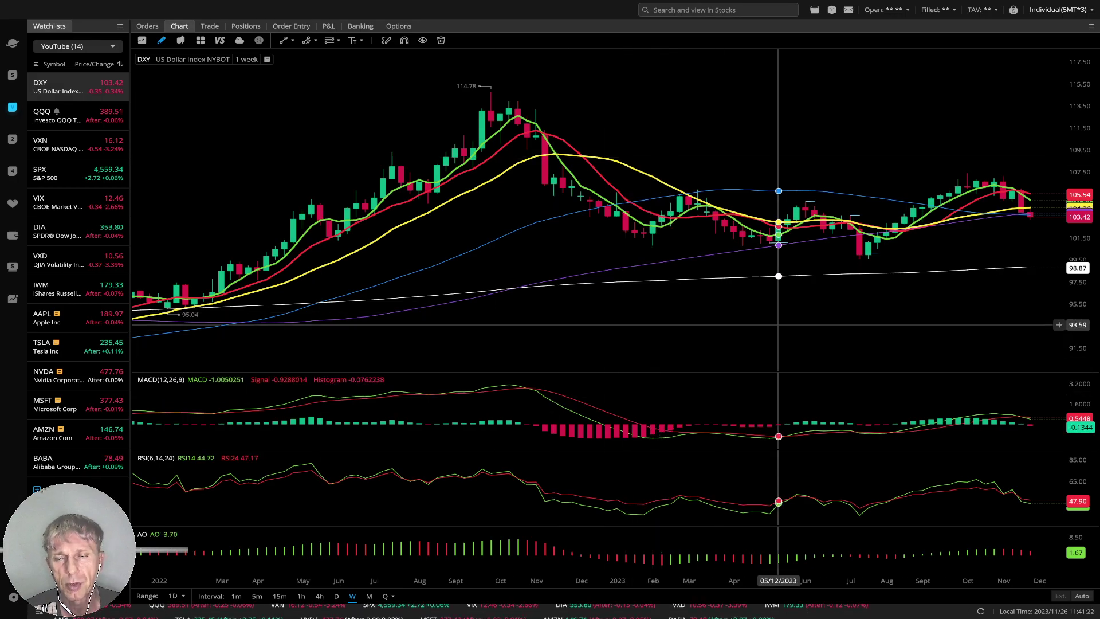
Move the US Dollar Index chart to 1-month, then quarterly candles, and load the QQQ chart
scroll(744, 329, "down", 2)
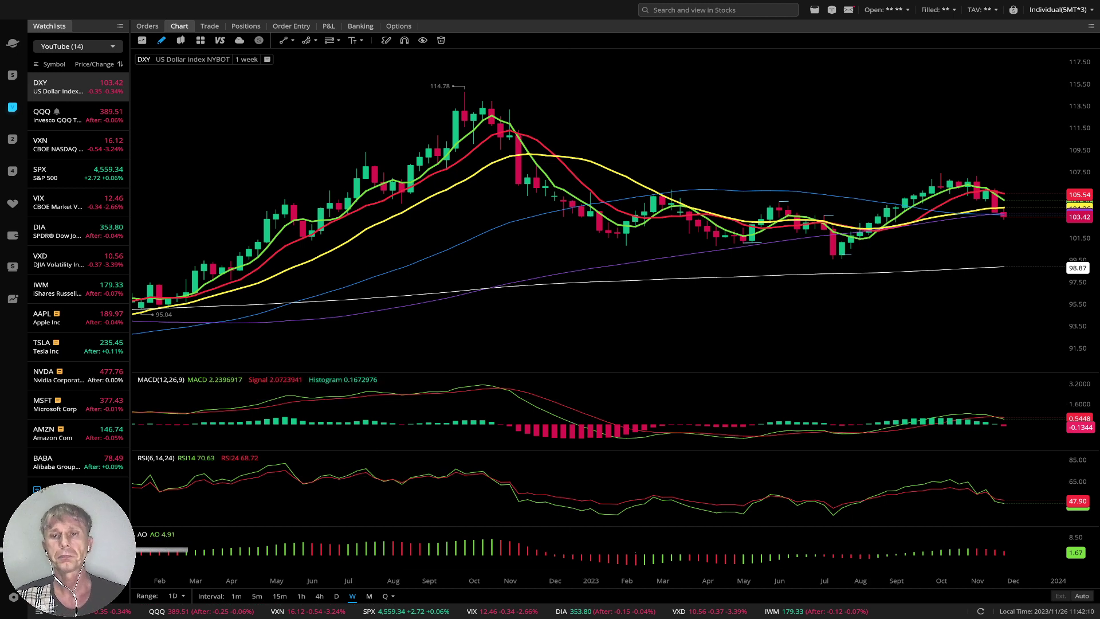
left_click(369, 596)
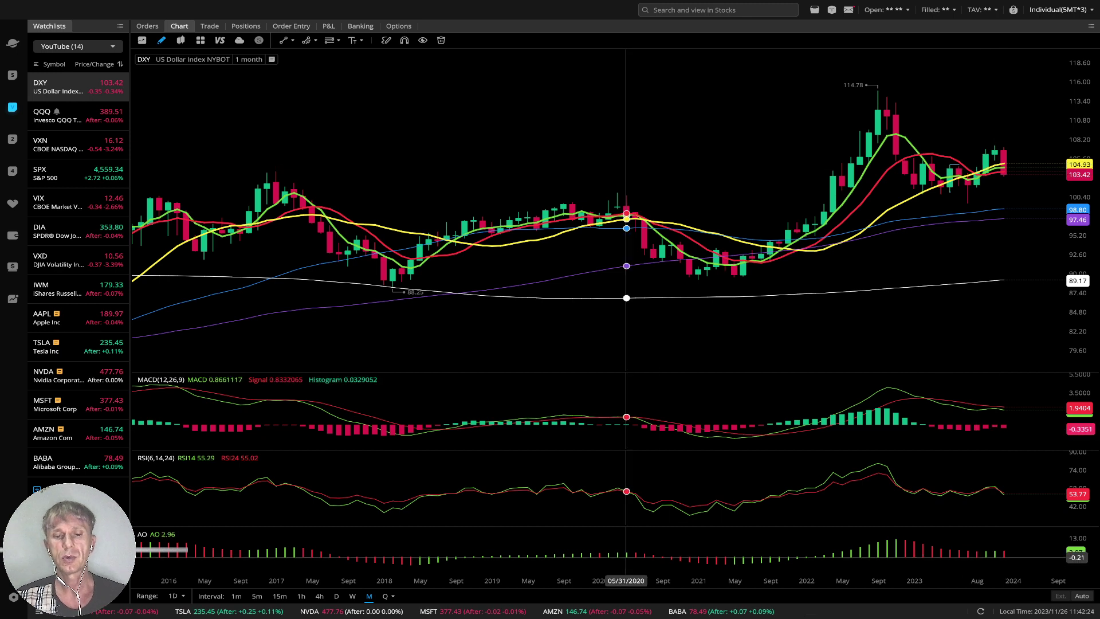
left_click(384, 596)
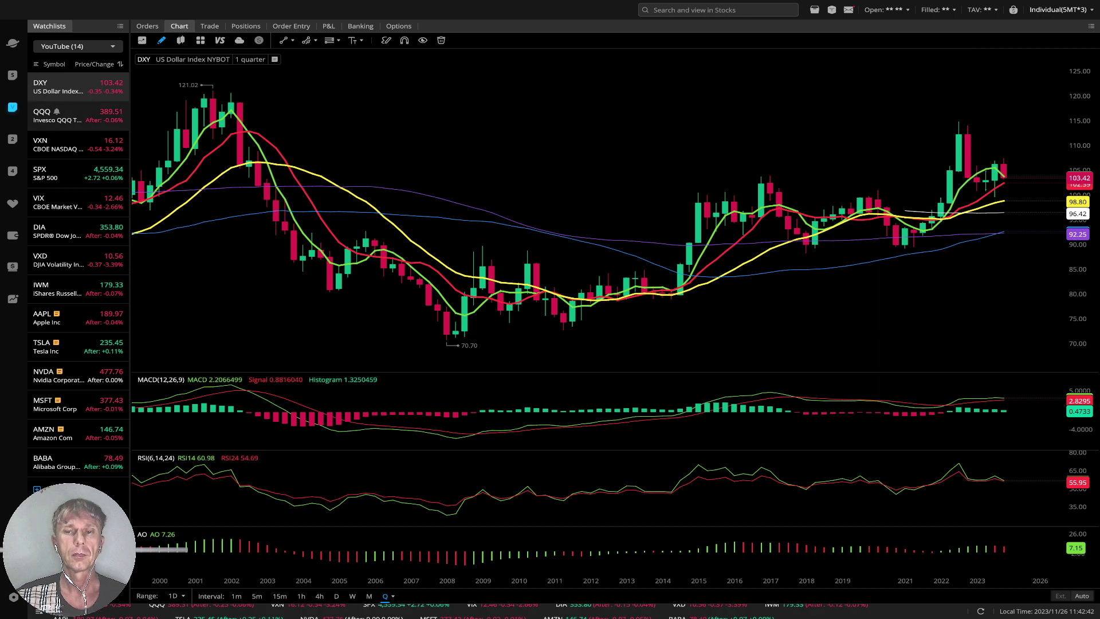
left_click(74, 115)
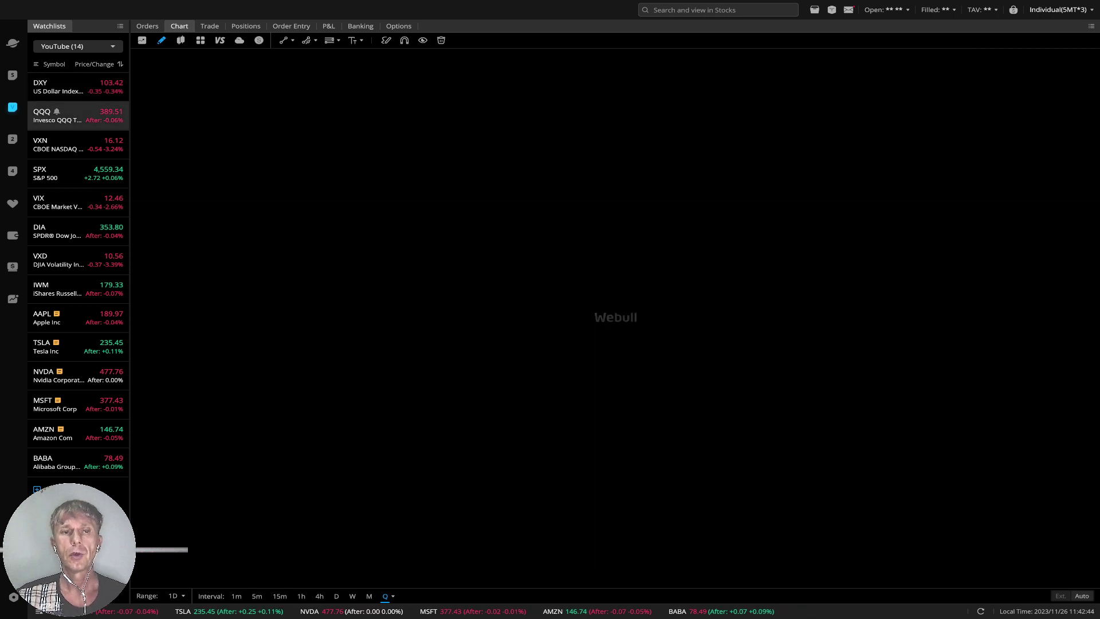
Pan the QQQ chart's time range, then switch it to monthly and finally weekly candles
left_click_drag(589, 111, 528, 112)
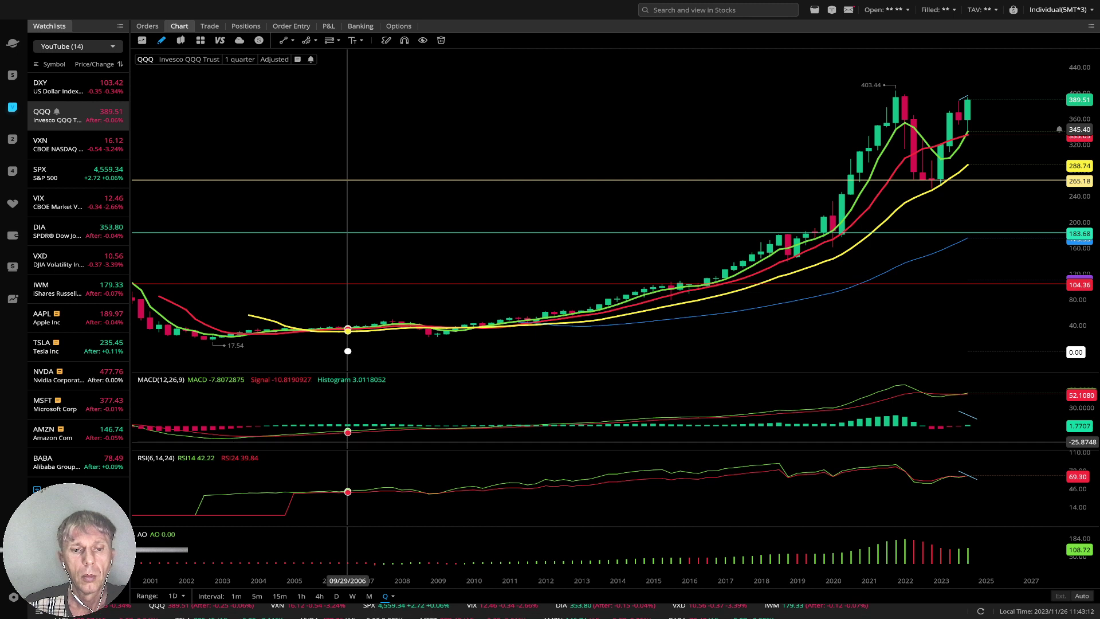
left_click(369, 596)
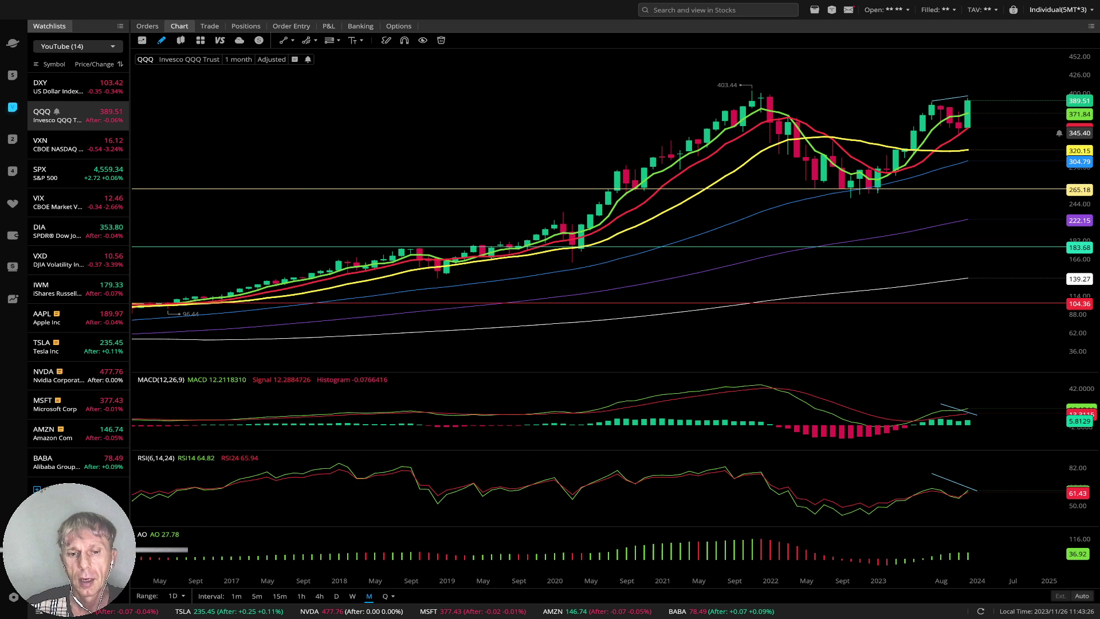
left_click(352, 596)
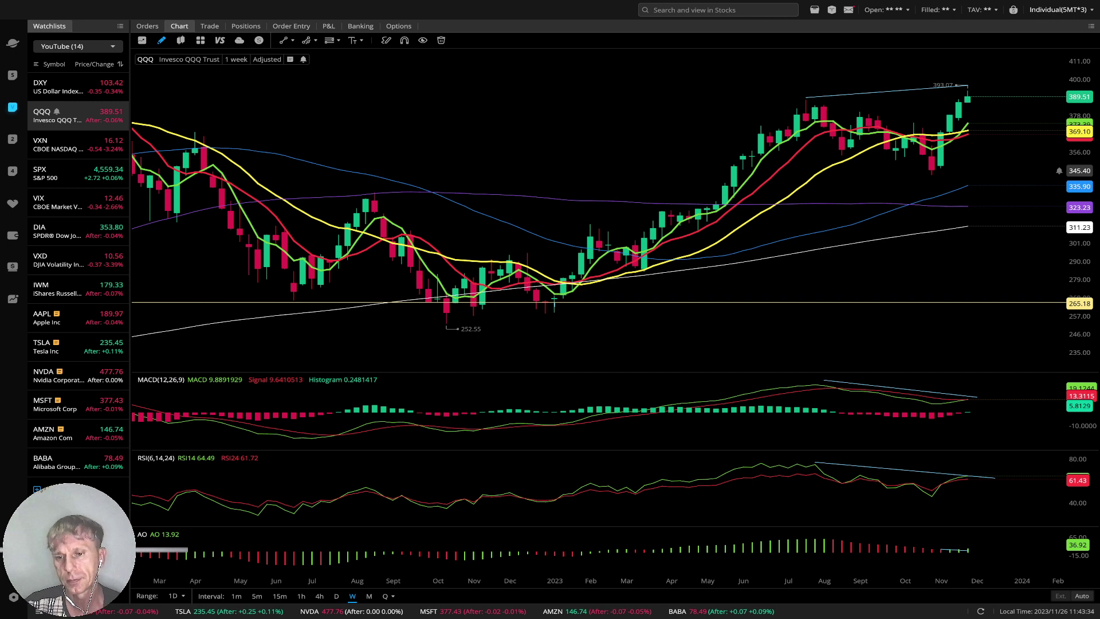
Extend the QQQ divergence lines on the AO, RSI and MACD panes back to earlier peaks, then load VXN
left_click(941, 550)
left_click_drag(914, 550, 797, 536)
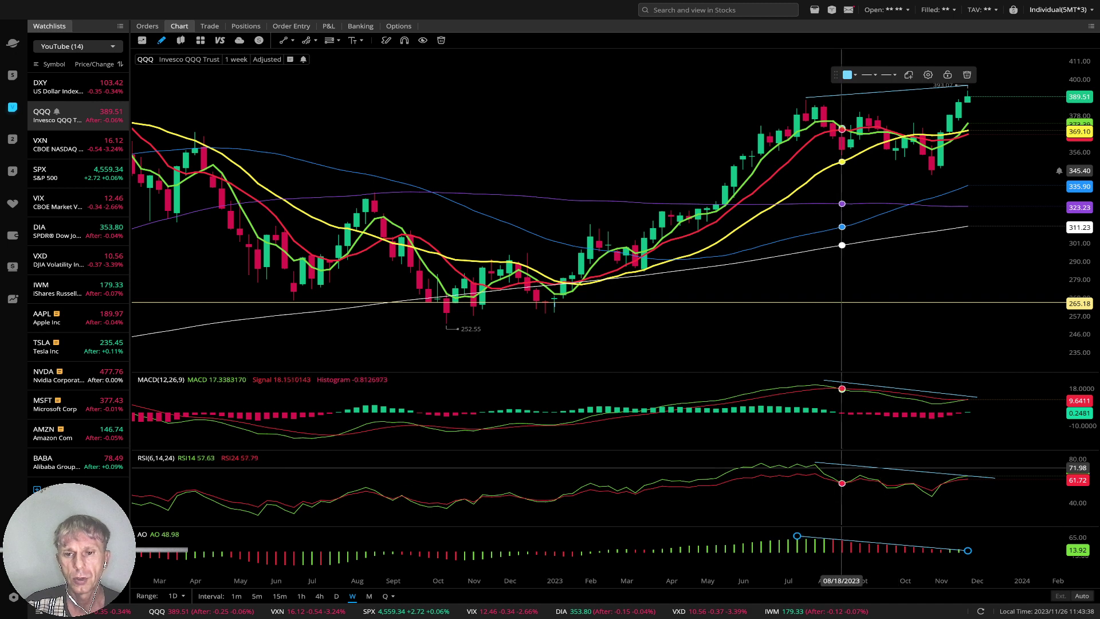
left_click_drag(815, 462, 769, 459)
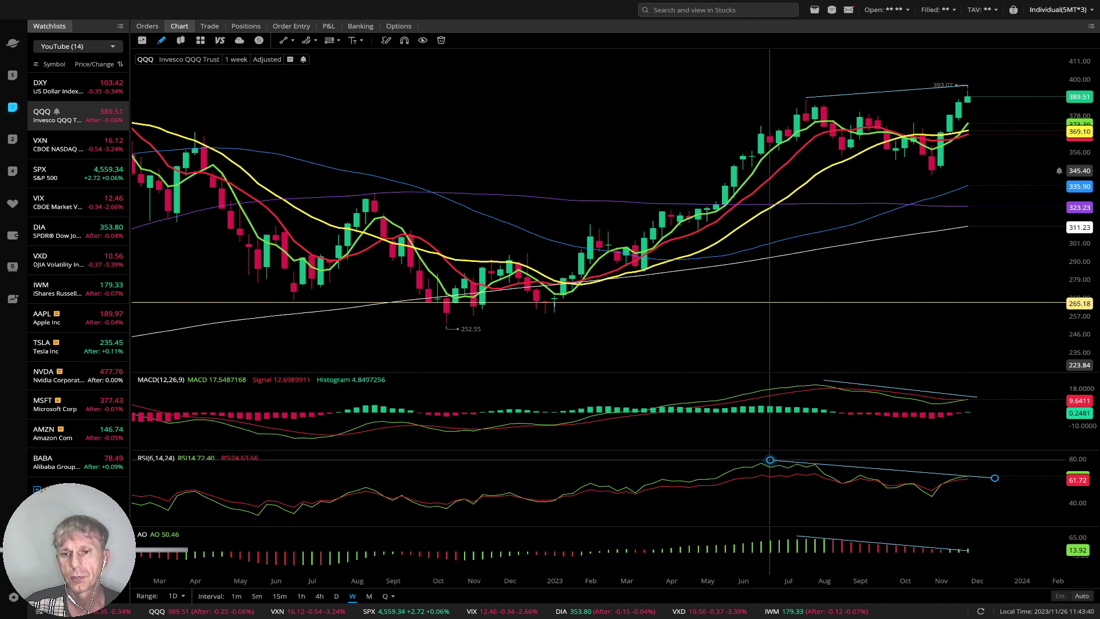
left_click_drag(823, 380, 814, 381)
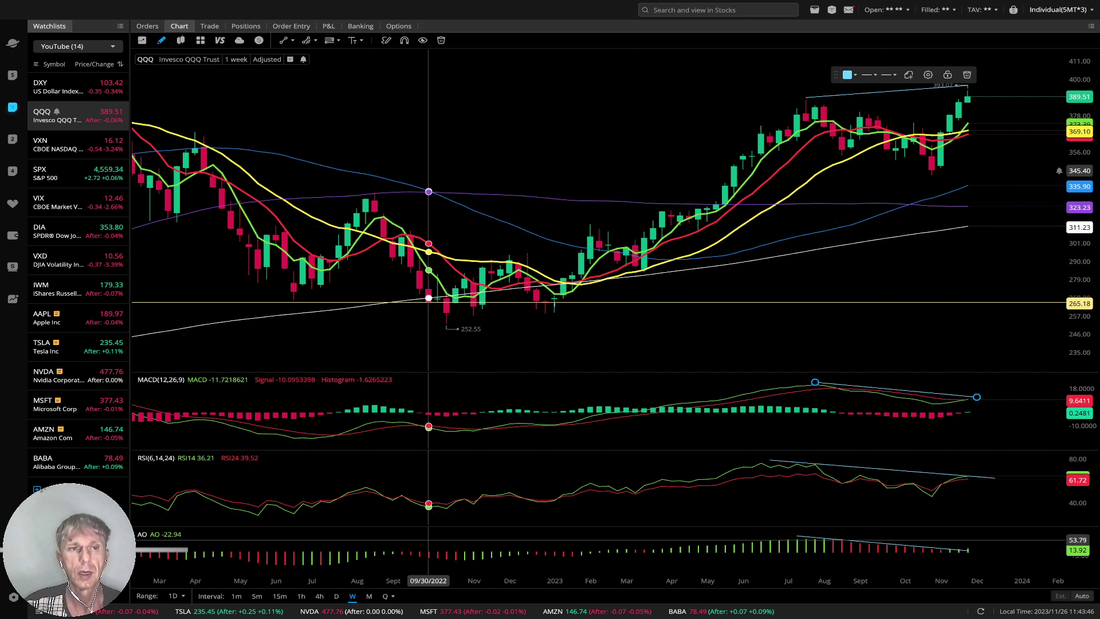
left_click(69, 144)
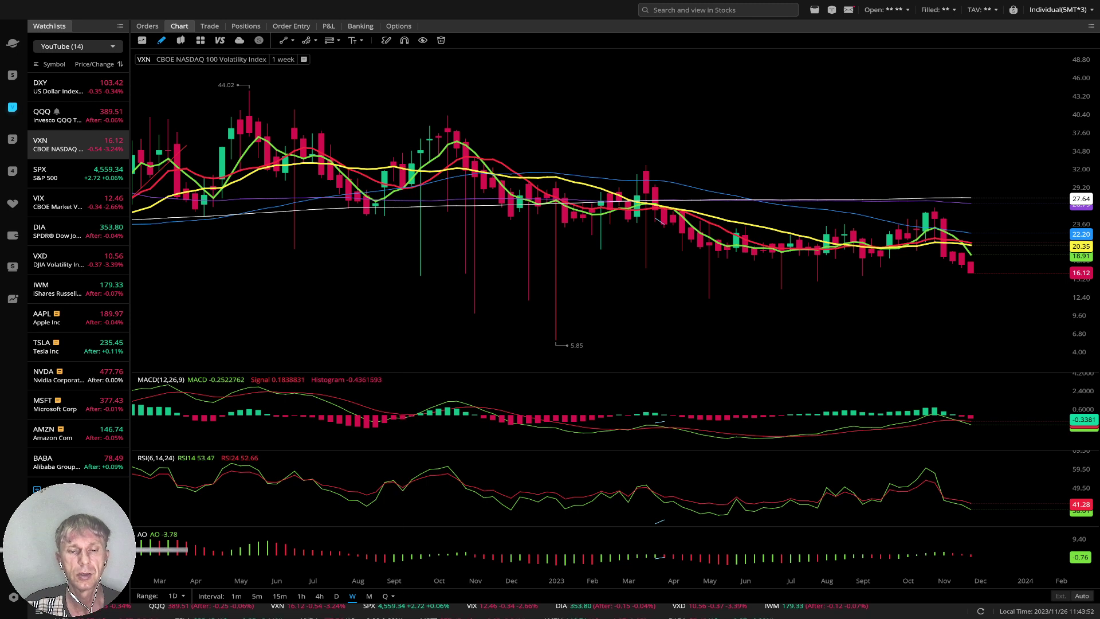
Switch VXN to monthly candles, then load the S&P 500 (SPX) chart
left_click(369, 596)
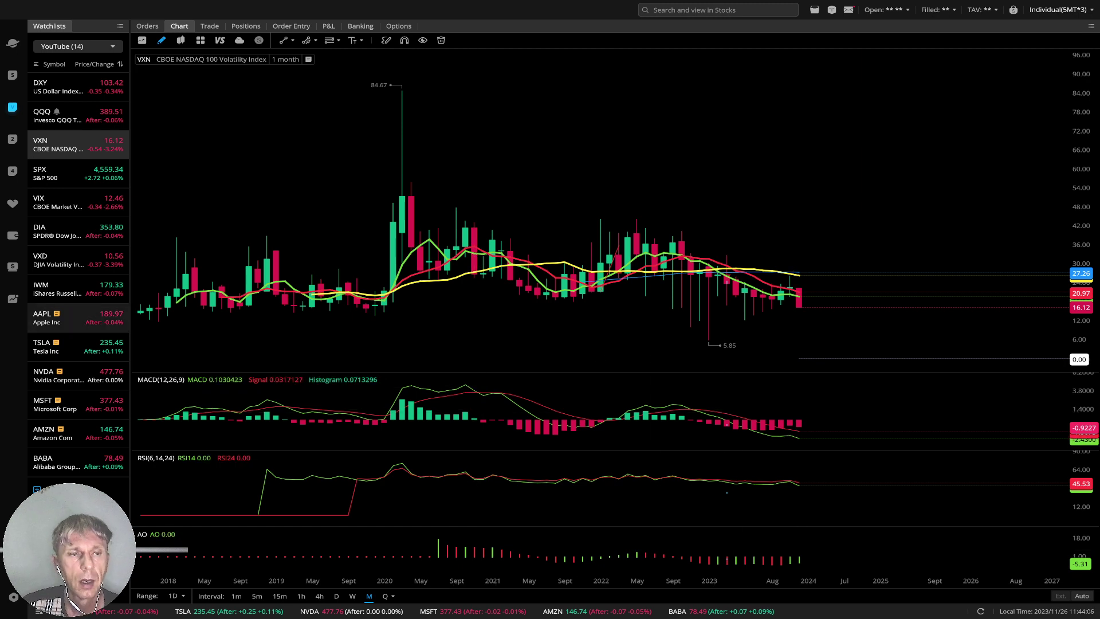
left_click(74, 173)
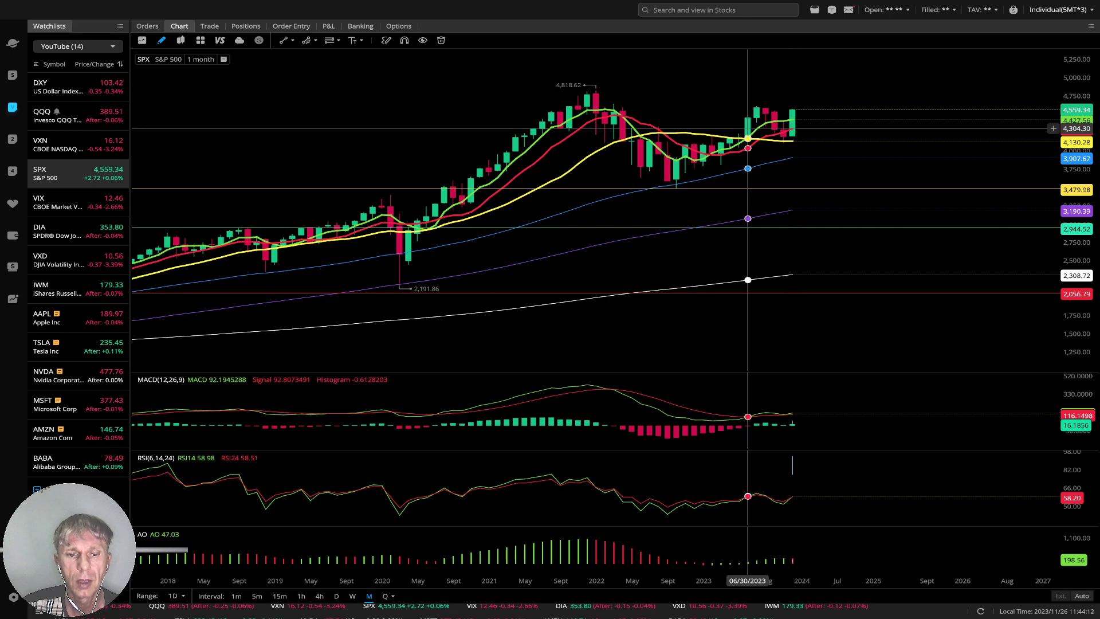
View SPX weekly and monthly, hide its horizontal levels, check quarterly, then load VIX
left_click(352, 595)
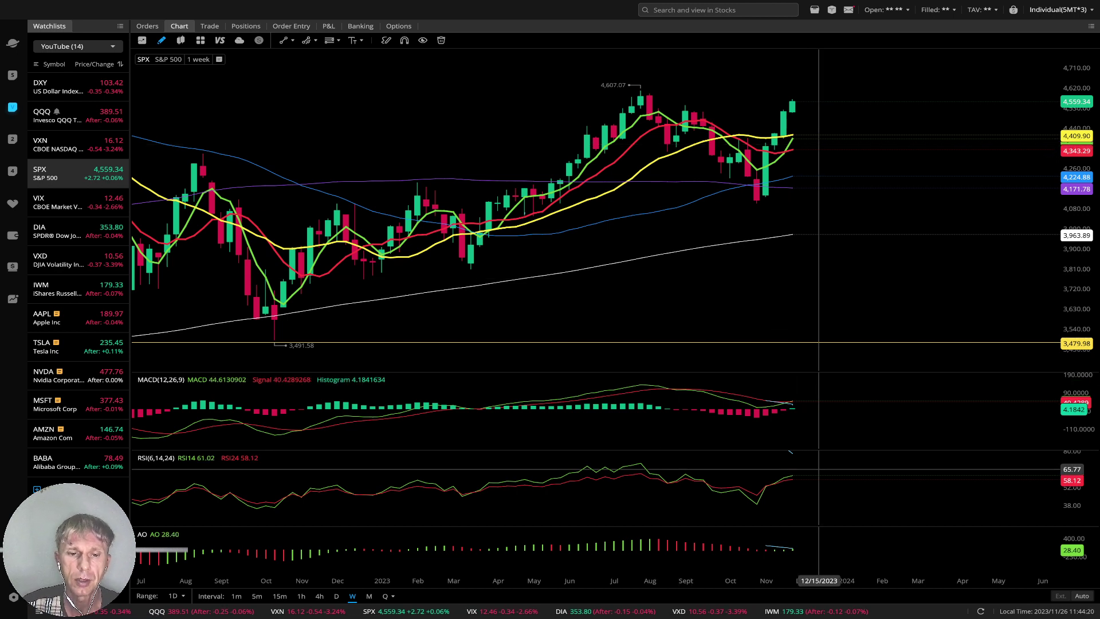
left_click(369, 595)
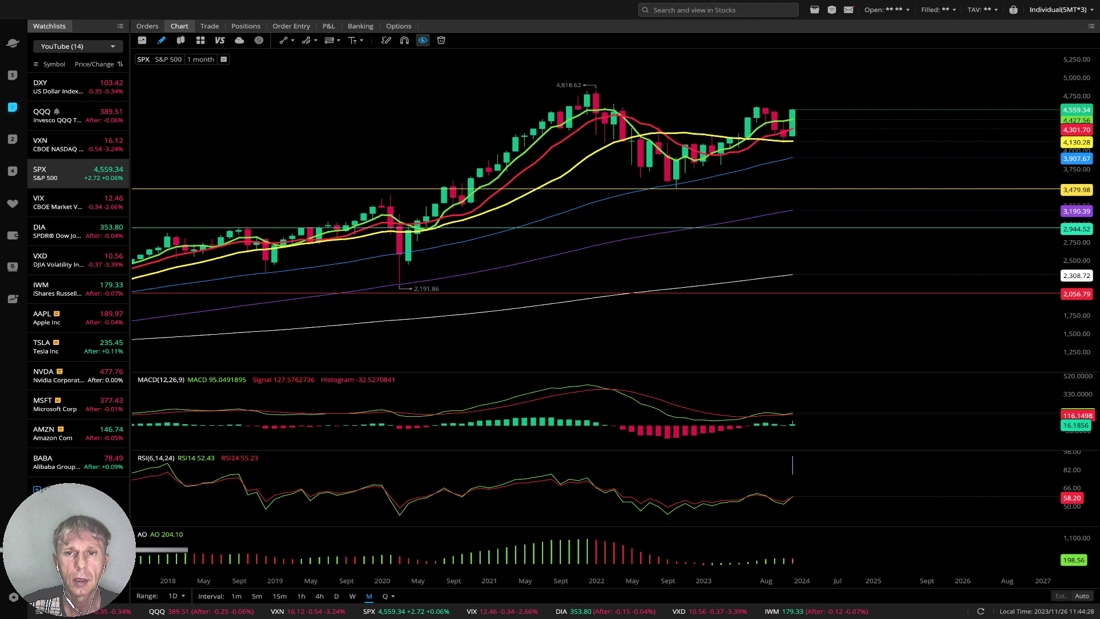
left_click(422, 40)
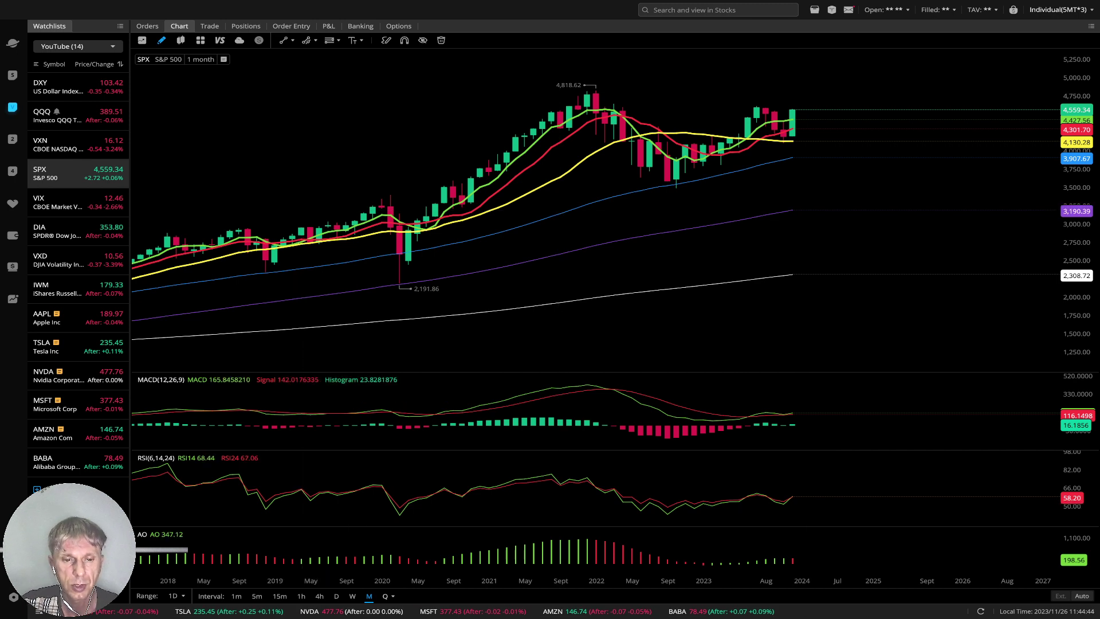
left_click(385, 596)
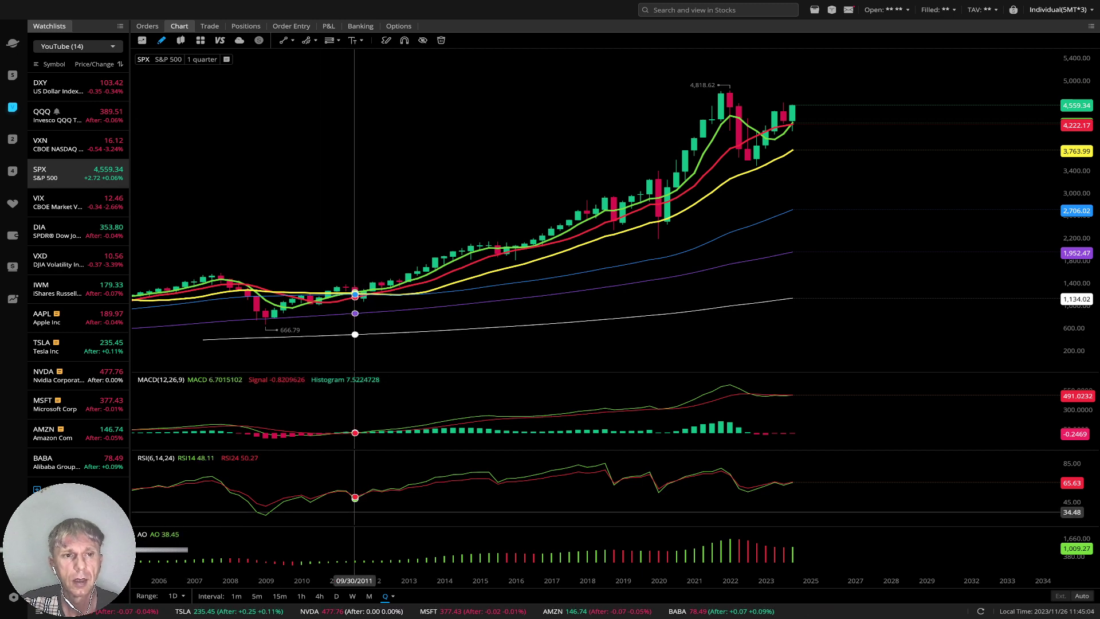
left_click(74, 202)
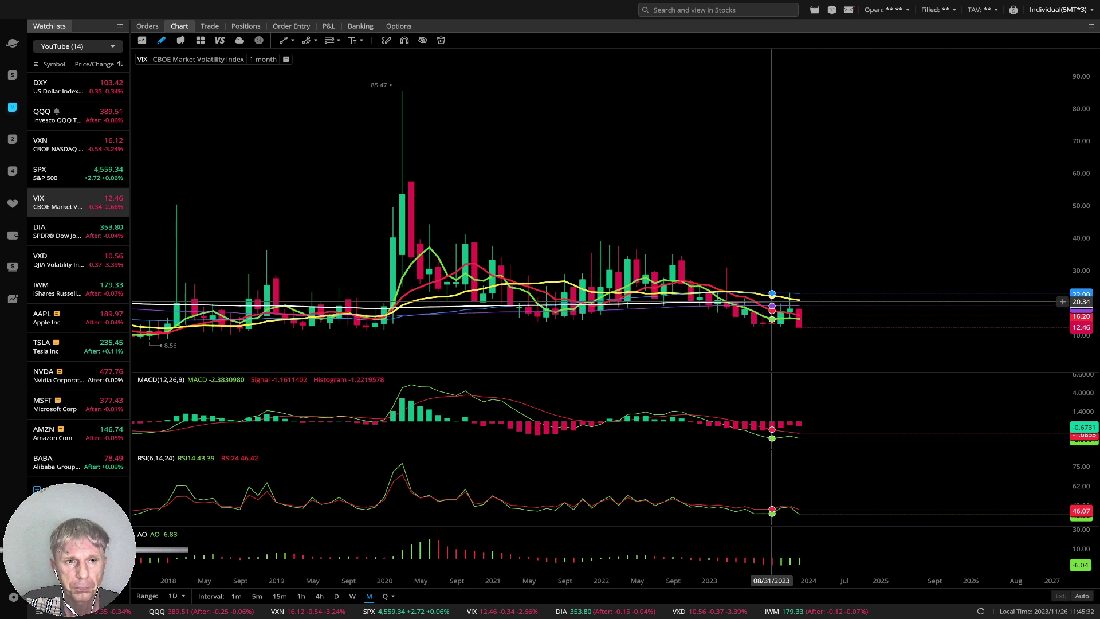
Load DIA, cycle it through weekly, monthly, quarterly, monthly and weekly candles, then open VXD
left_click(77, 231)
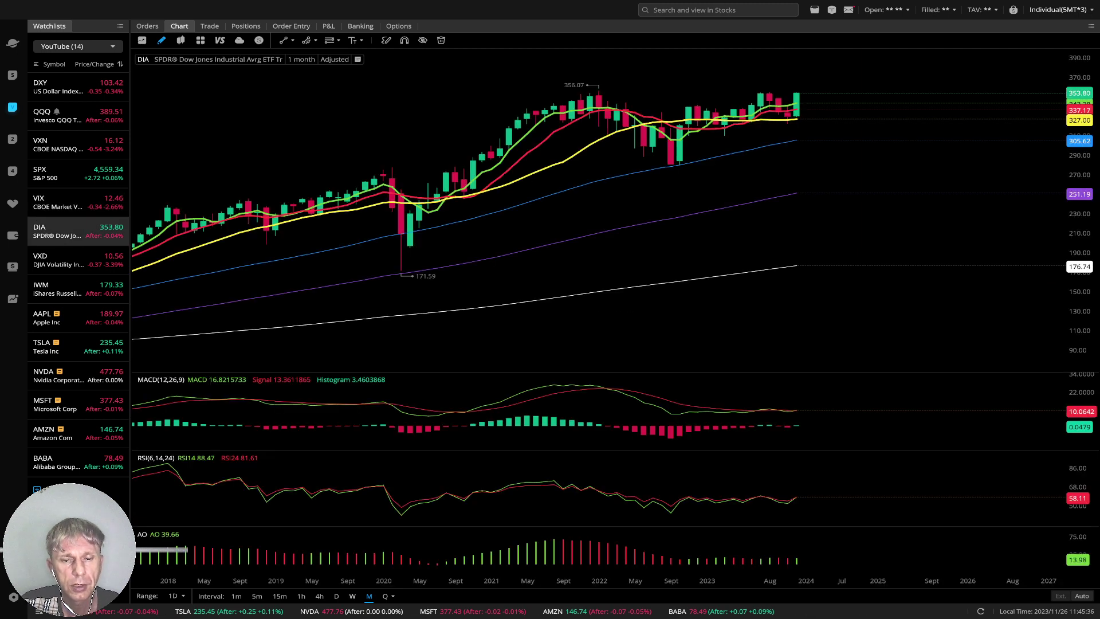
left_click(352, 596)
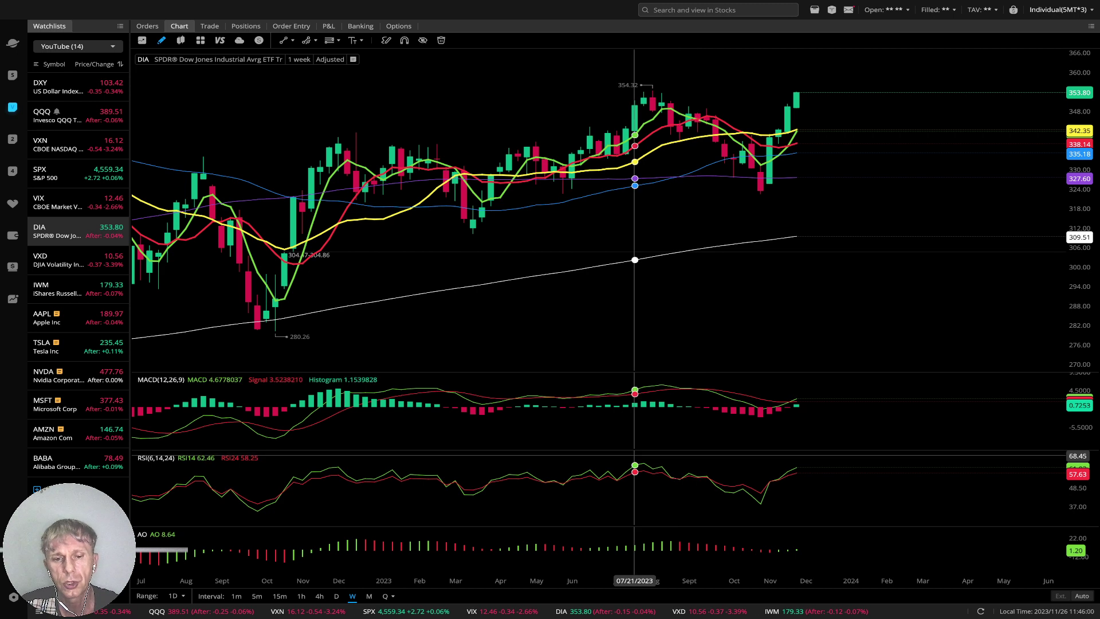
left_click(368, 595)
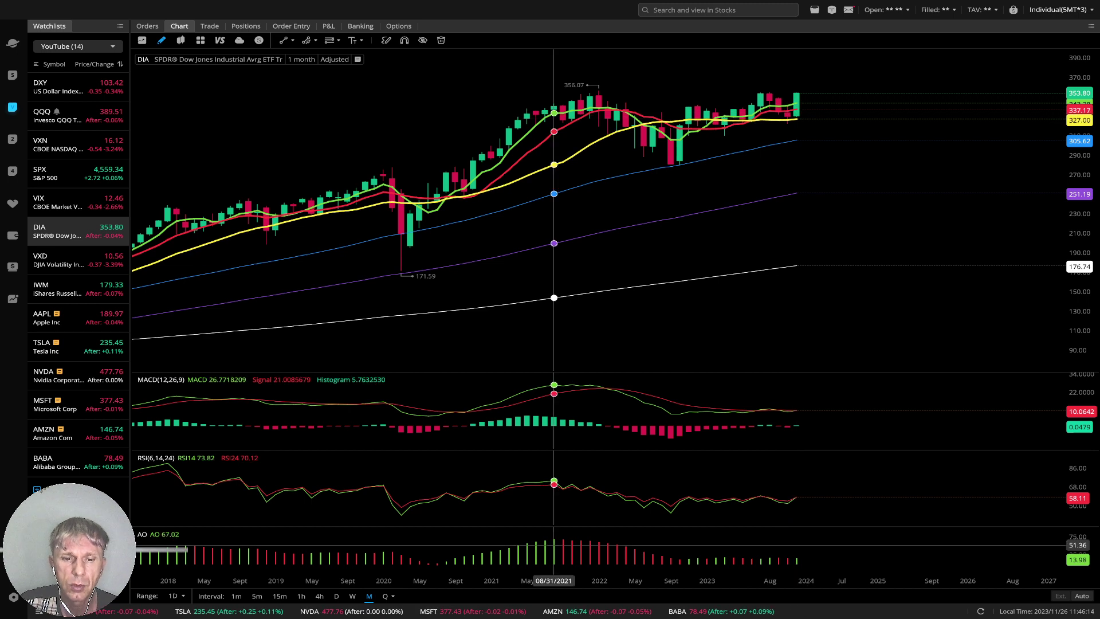
left_click(385, 596)
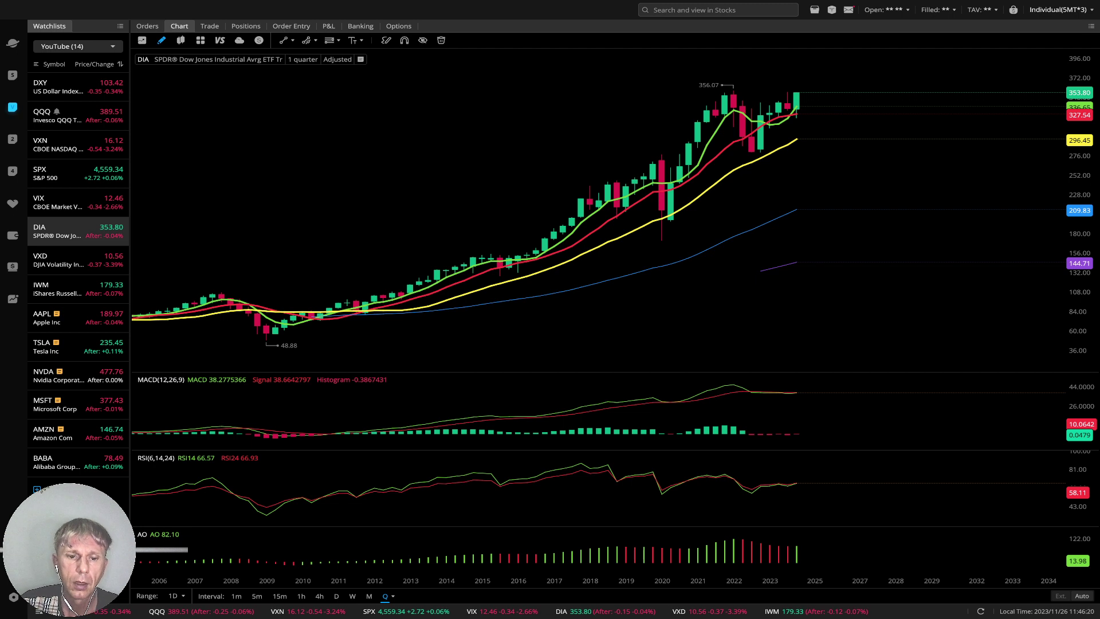
left_click(369, 595)
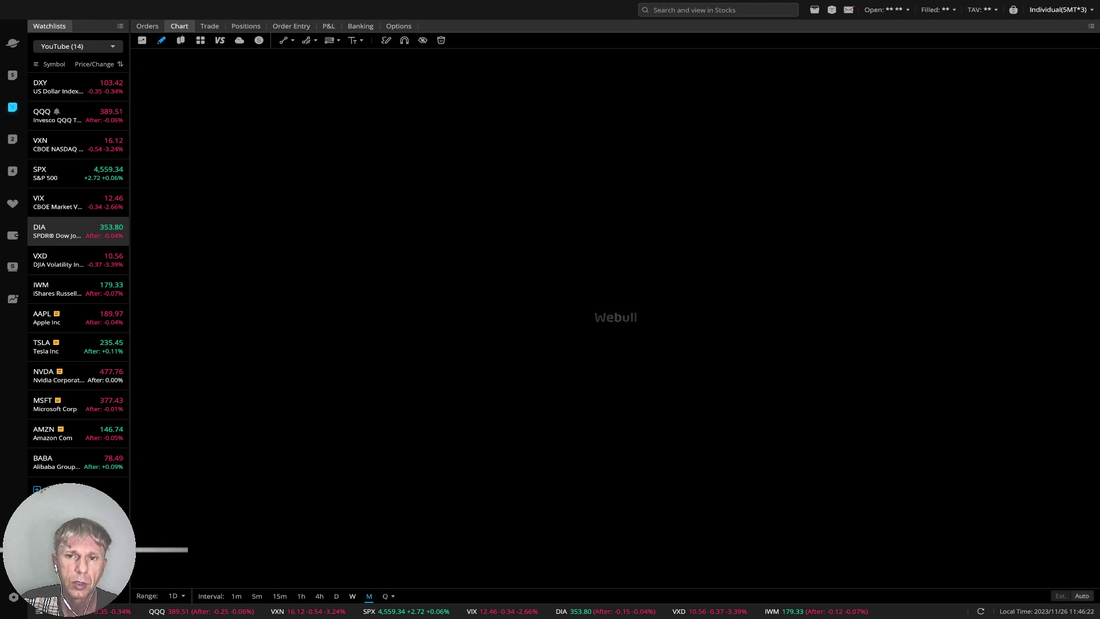
left_click(352, 596)
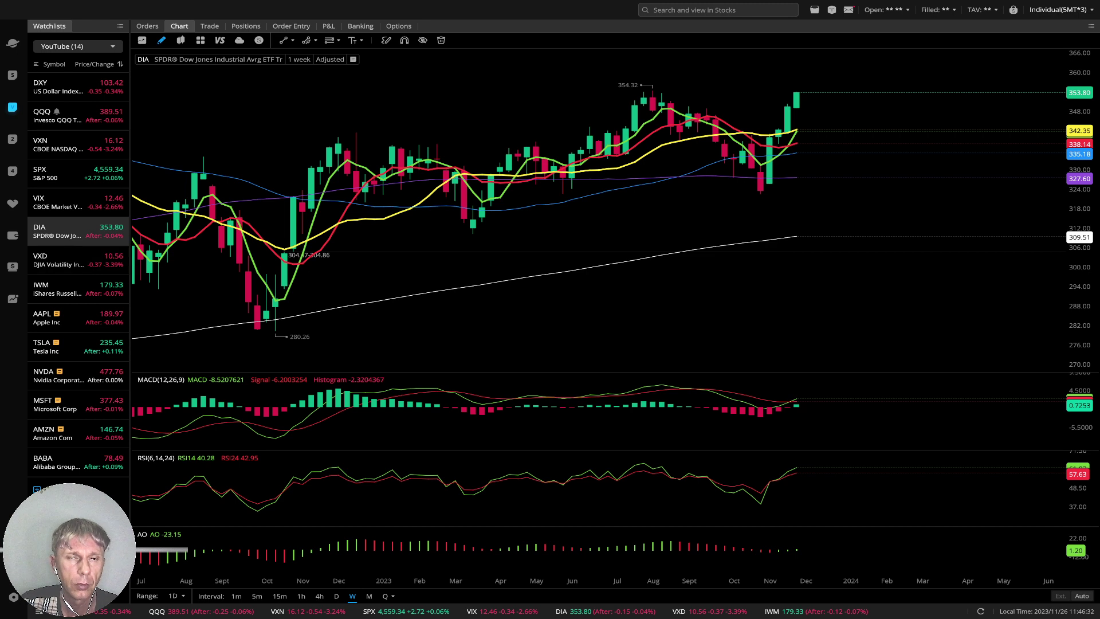
left_click(57, 259)
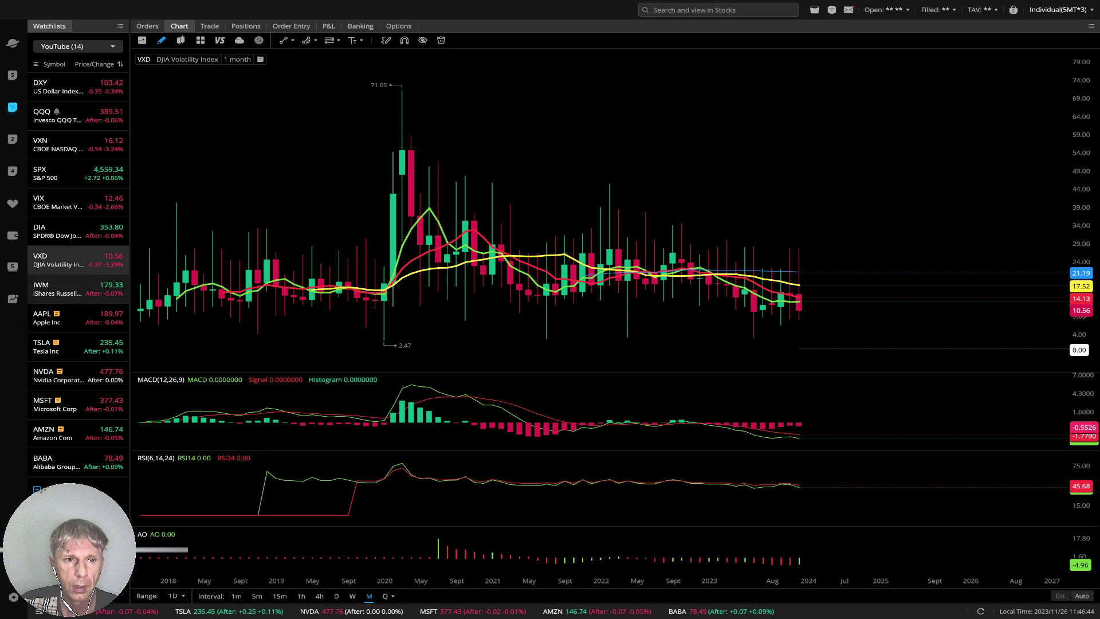
Load the iShares Russell 2000 ETF (IWM) chart and switch it to weekly candles
left_click(57, 288)
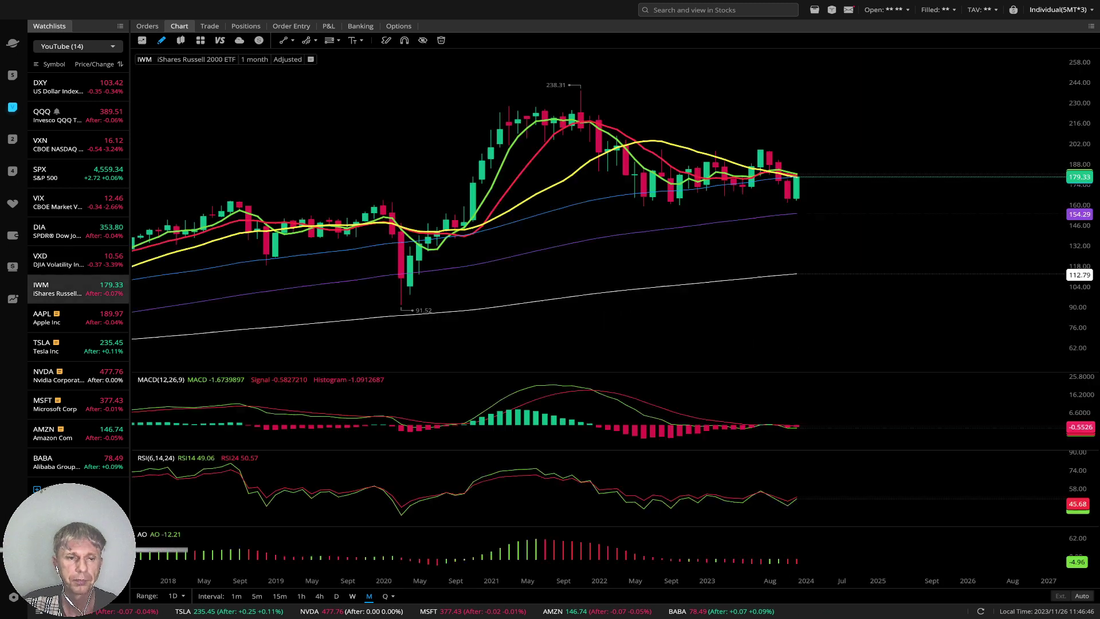
left_click(353, 595)
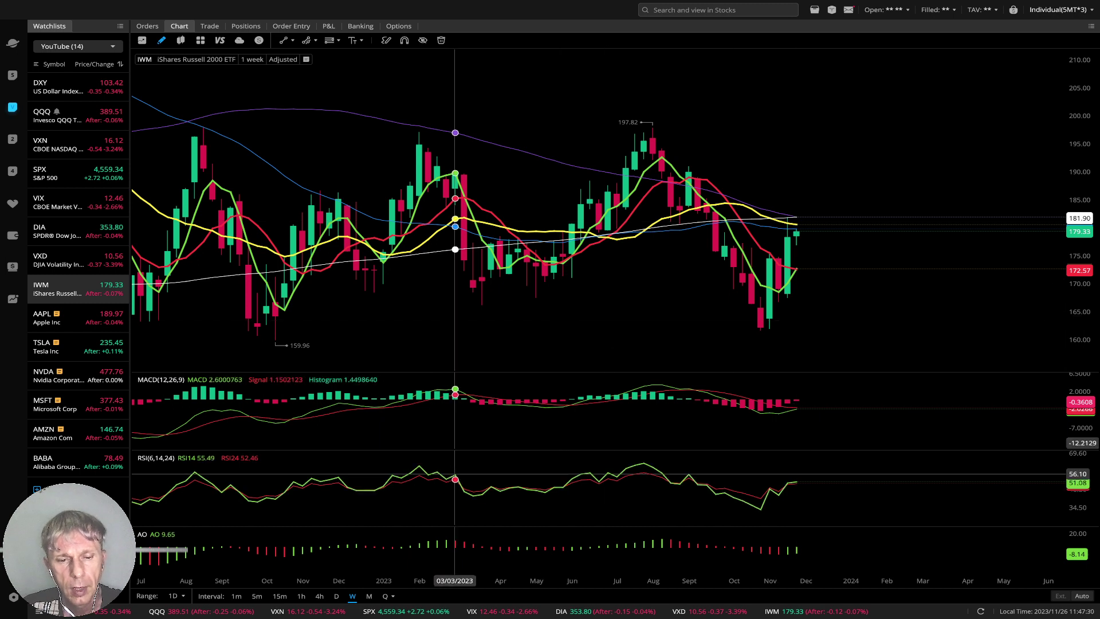
Switch the IWM chart to 1-month candles, then to quarterly candles
left_click(369, 596)
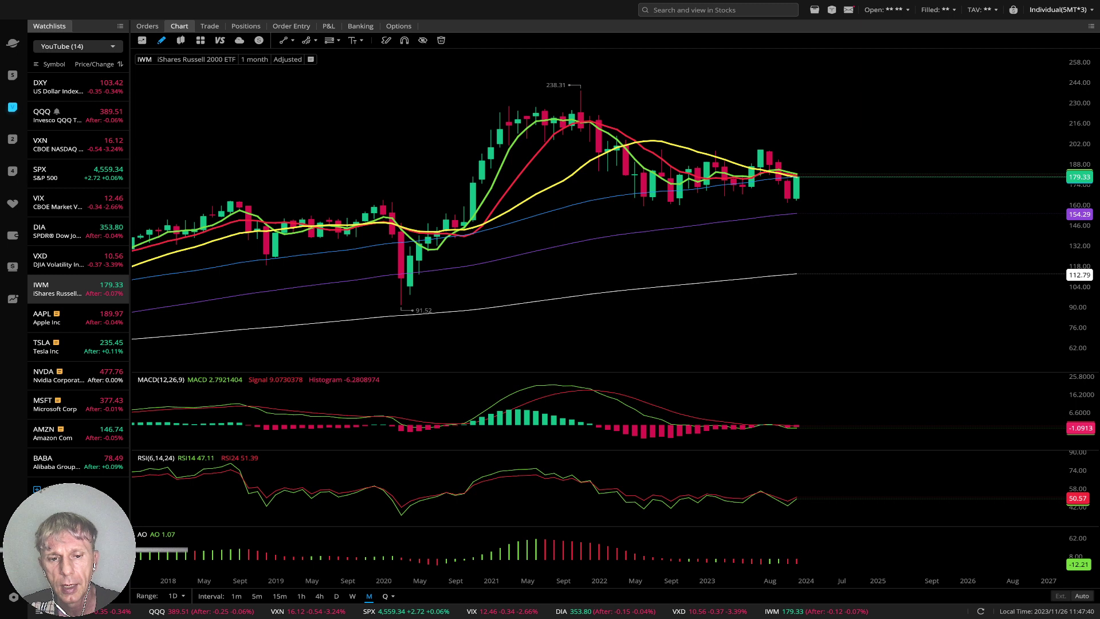
left_click(385, 595)
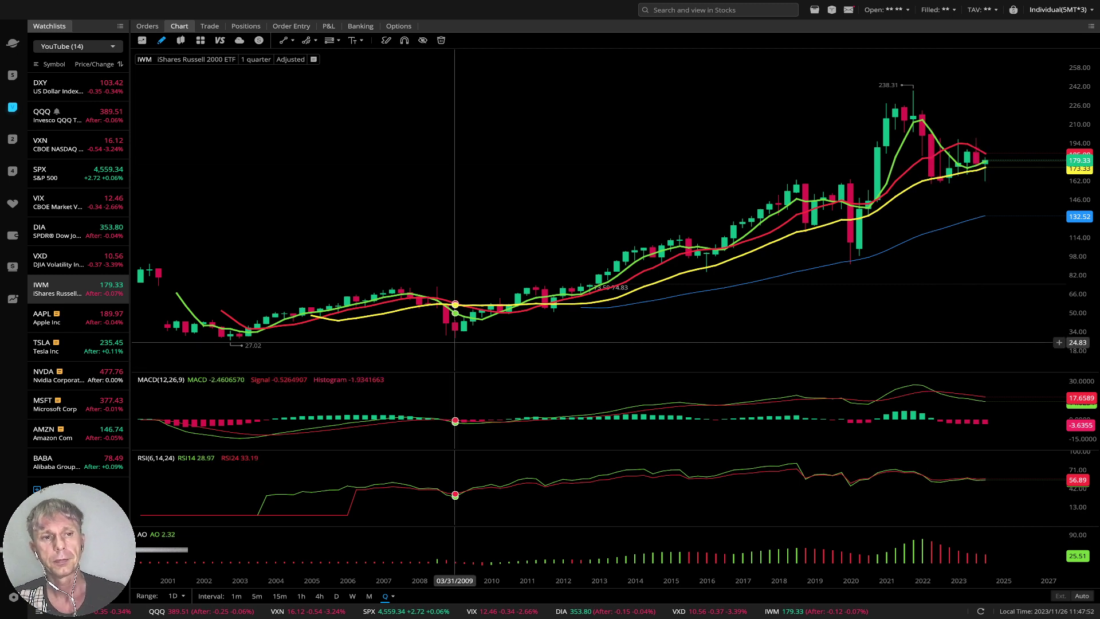
Load the Apple (AAPL) chart and toggle its drawn trendlines off and back on
left_click(57, 317)
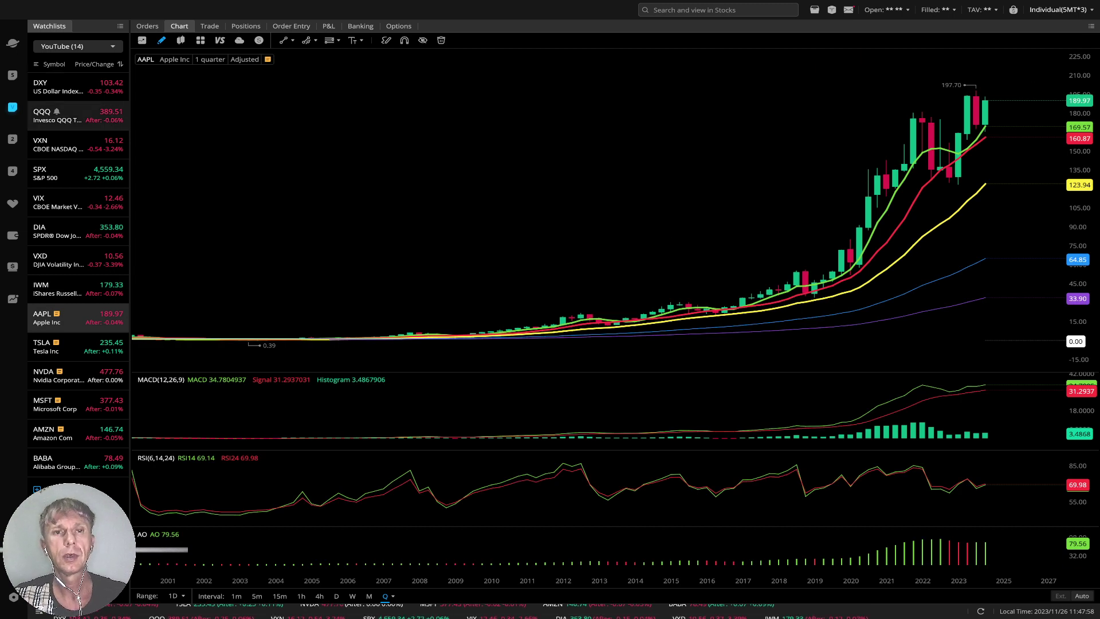
left_click(422, 40)
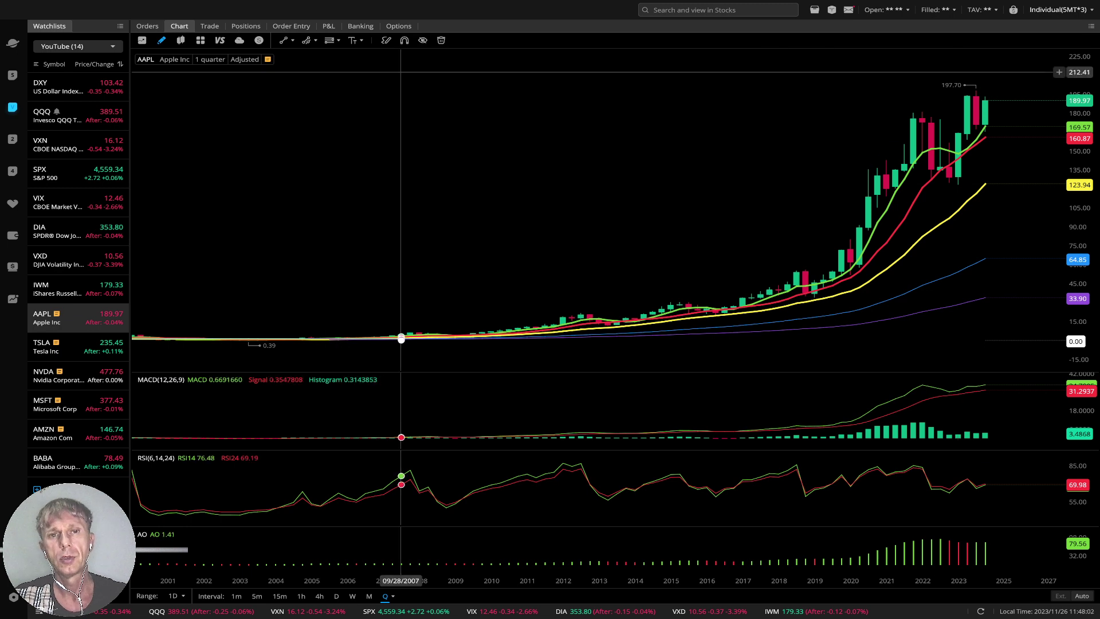
left_click(422, 40)
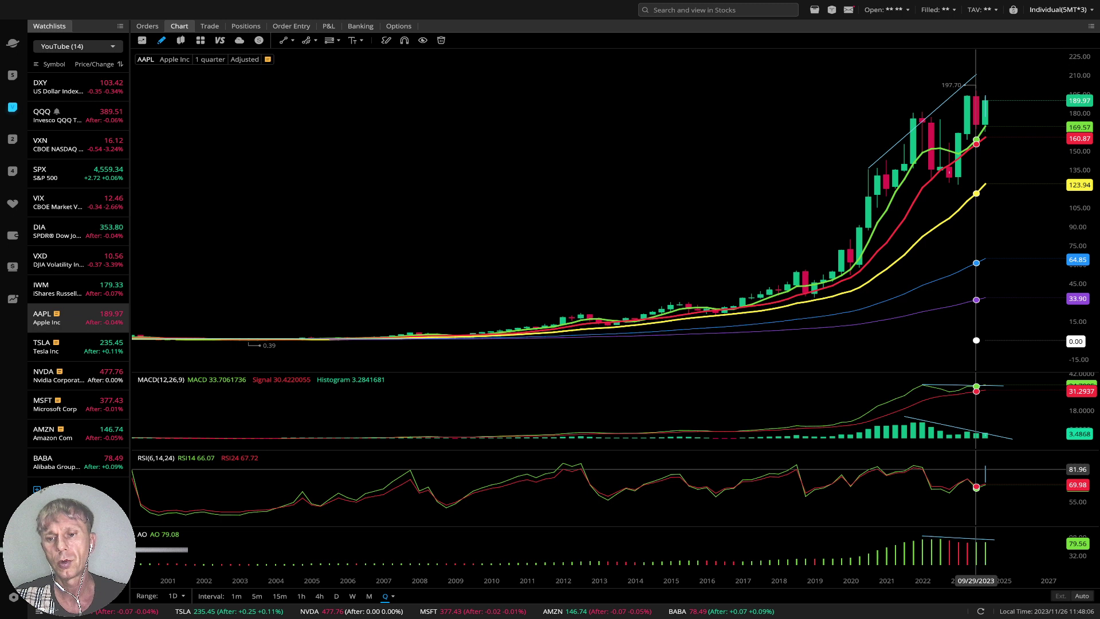
Draw a falling divergence trendline on Apple's RSI pane, then switch to monthly candles
left_click(931, 465)
left_click_drag(932, 465, 913, 465)
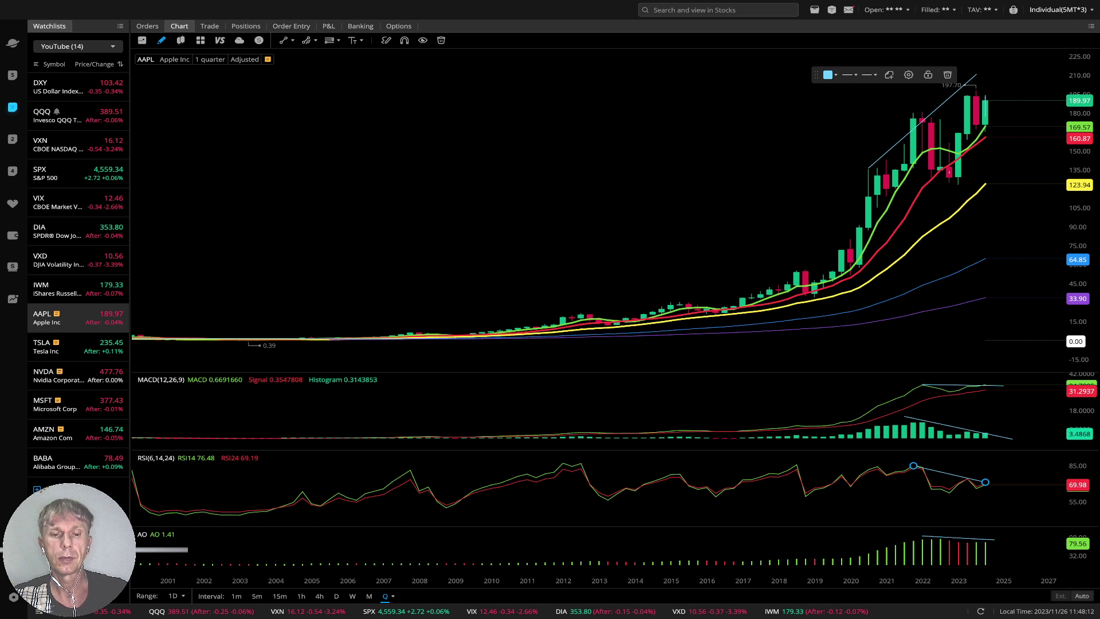
left_click(369, 596)
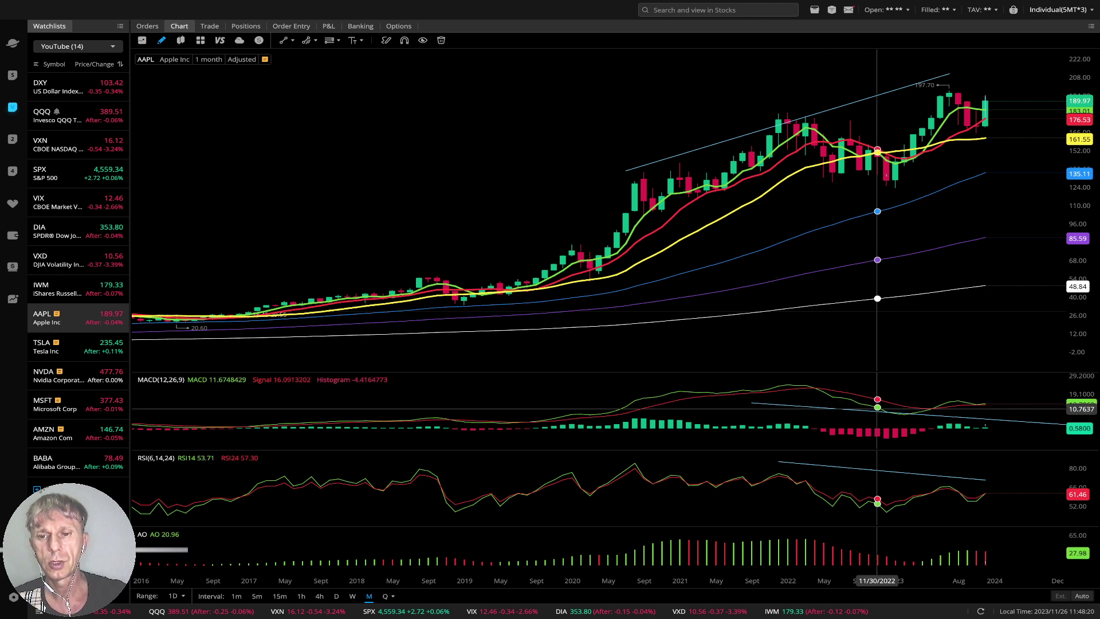
Select Apple's RSI divergence trendline, then switch the chart to weekly candles
left_click(734, 380)
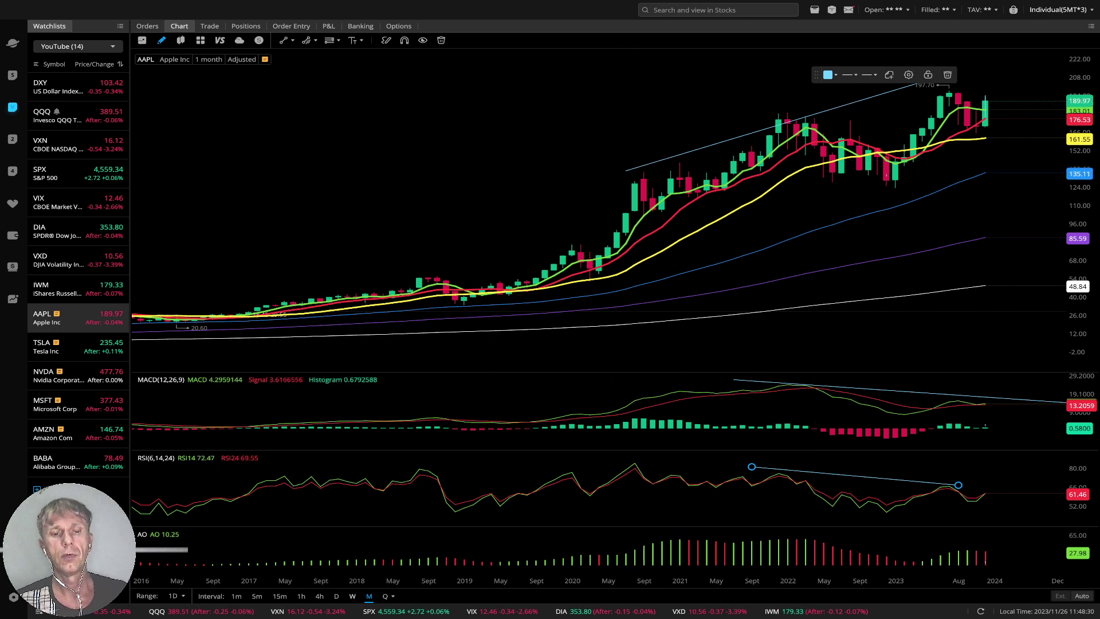
left_click(353, 596)
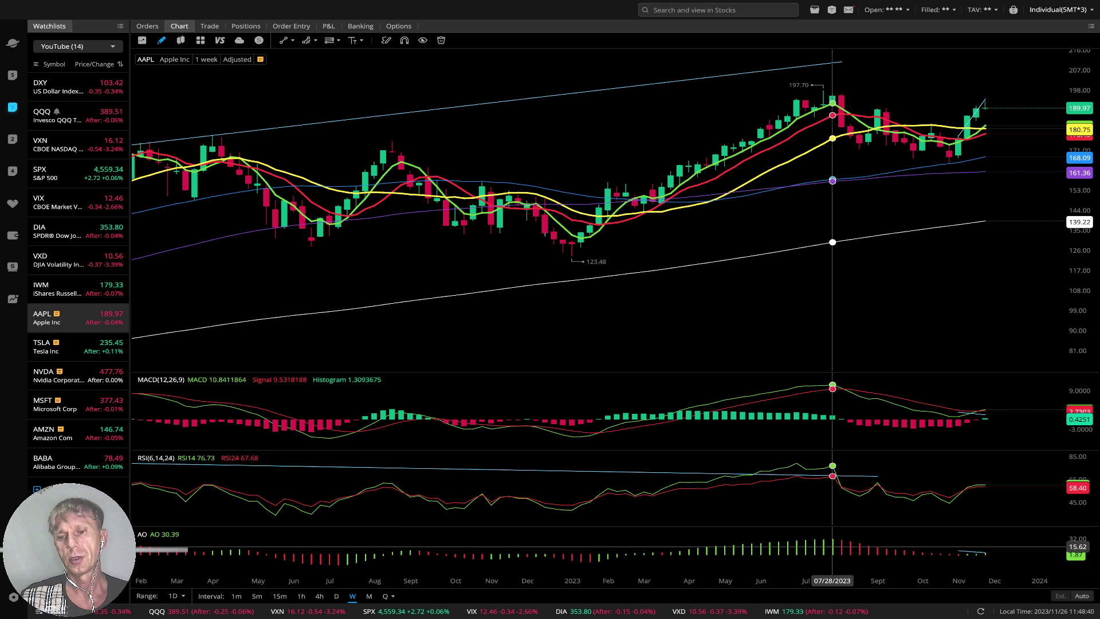
Move the end of Apple's weekly RSI trendline, then load Tesla (TSLA) on monthly candles
left_click_drag(886, 476, 957, 463)
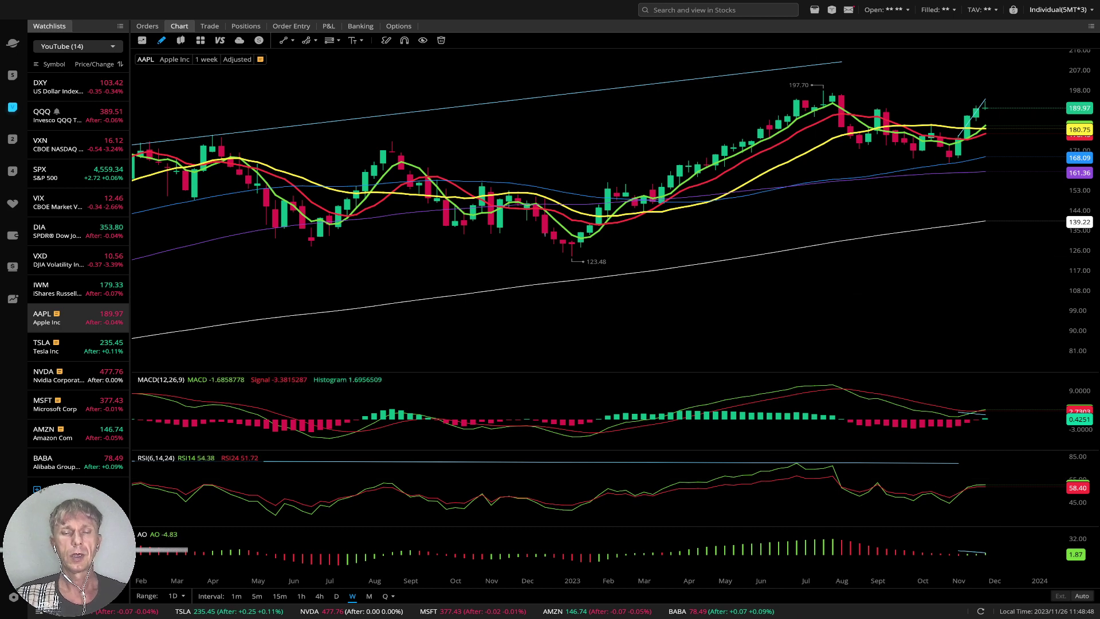
left_click(78, 346)
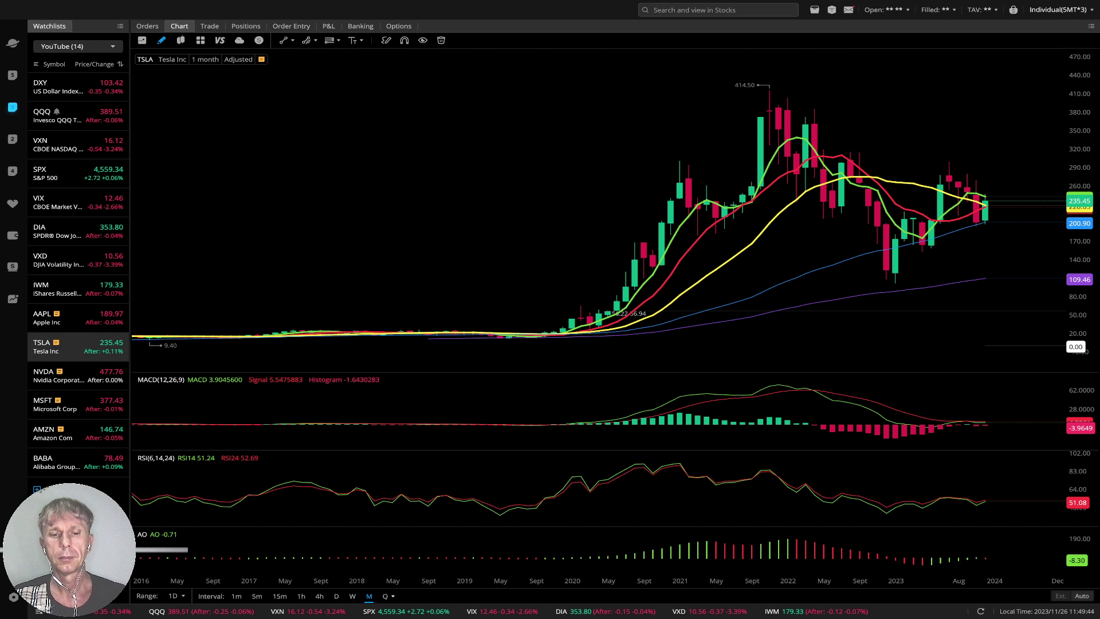
View Tesla on 1-quarter candles, then switch the chart to Nvidia (NVDA)
left_click(385, 596)
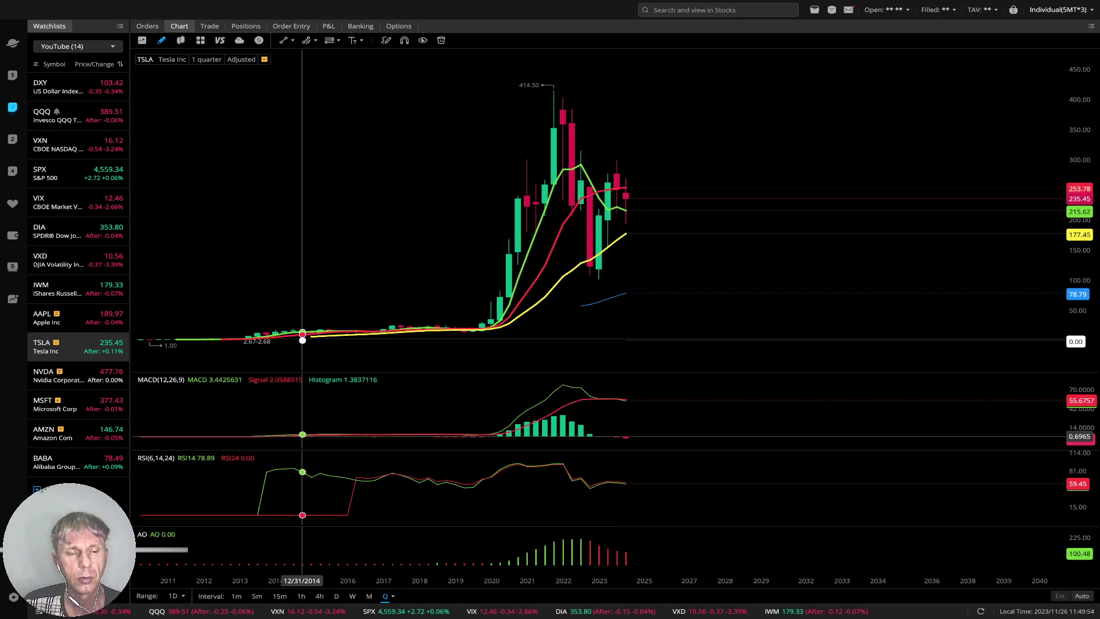
left_click(78, 376)
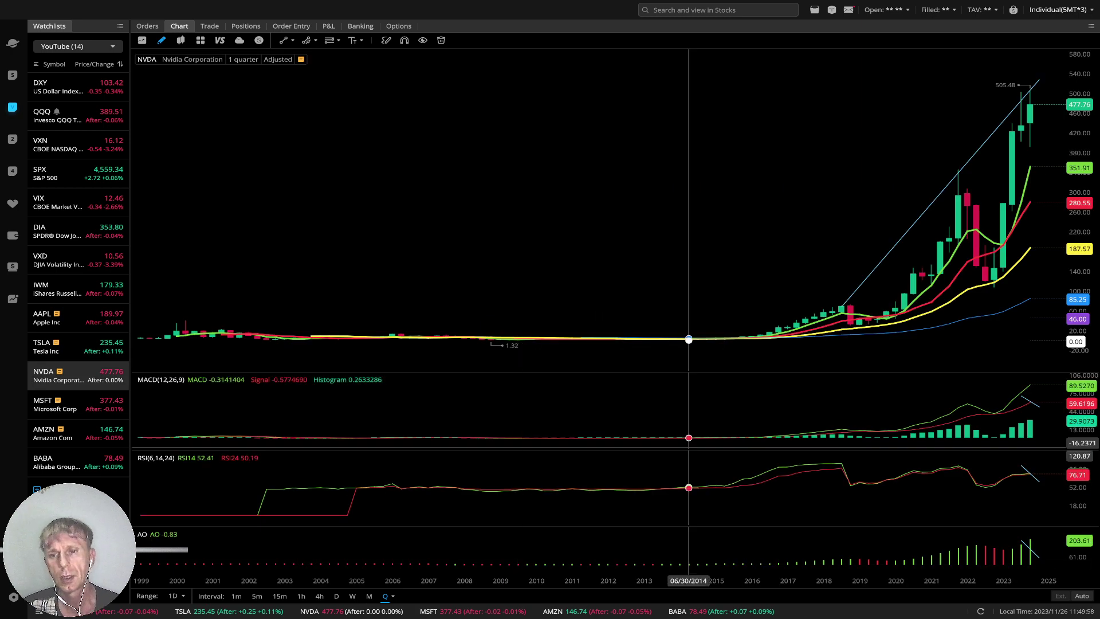
Extend Nvidia's RSI trendline from the 2018 peak past the latest bar, then view monthly candles
left_click_drag(811, 340, 612, 339)
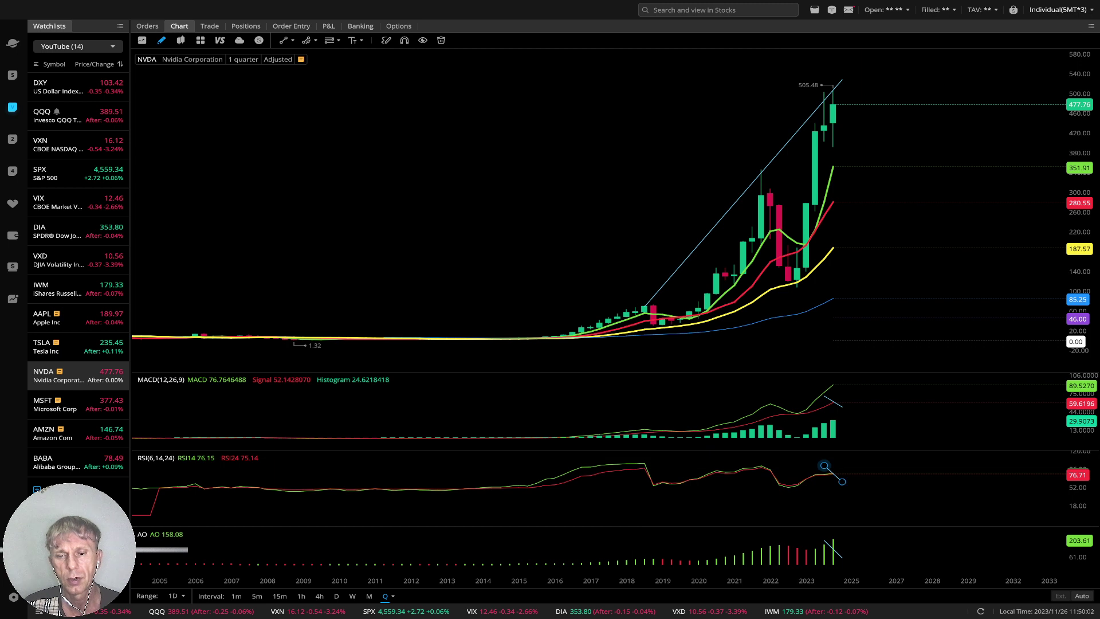
left_click_drag(824, 465, 627, 460)
left_click_drag(842, 481, 851, 470)
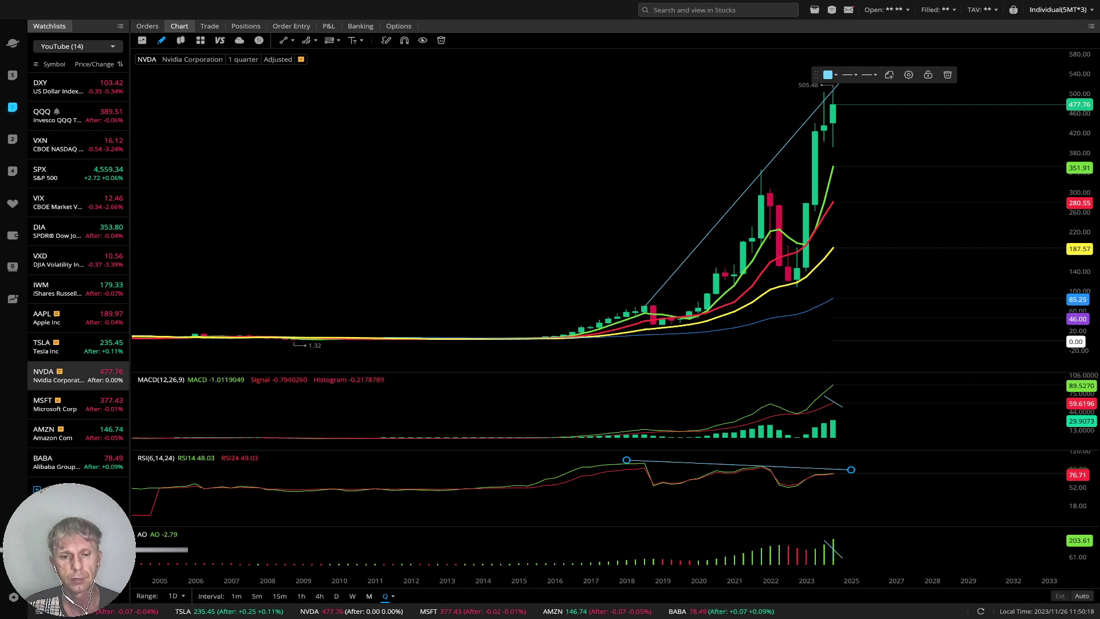
left_click(369, 595)
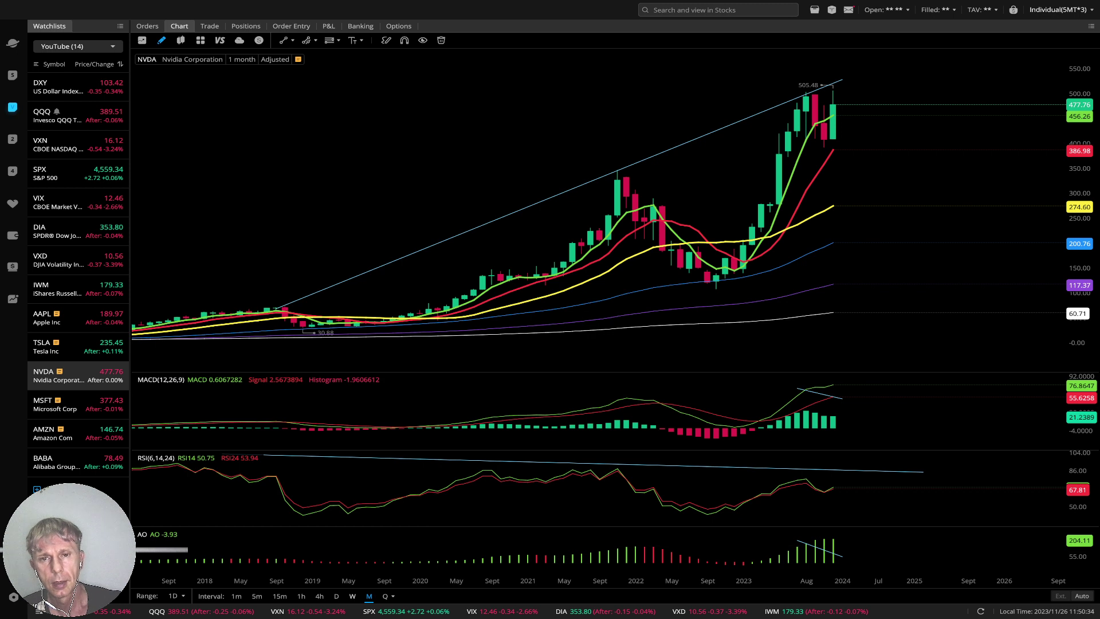
Put Nvidia on 1-week candles, then switch the chart to Microsoft (MSFT)
left_click(352, 596)
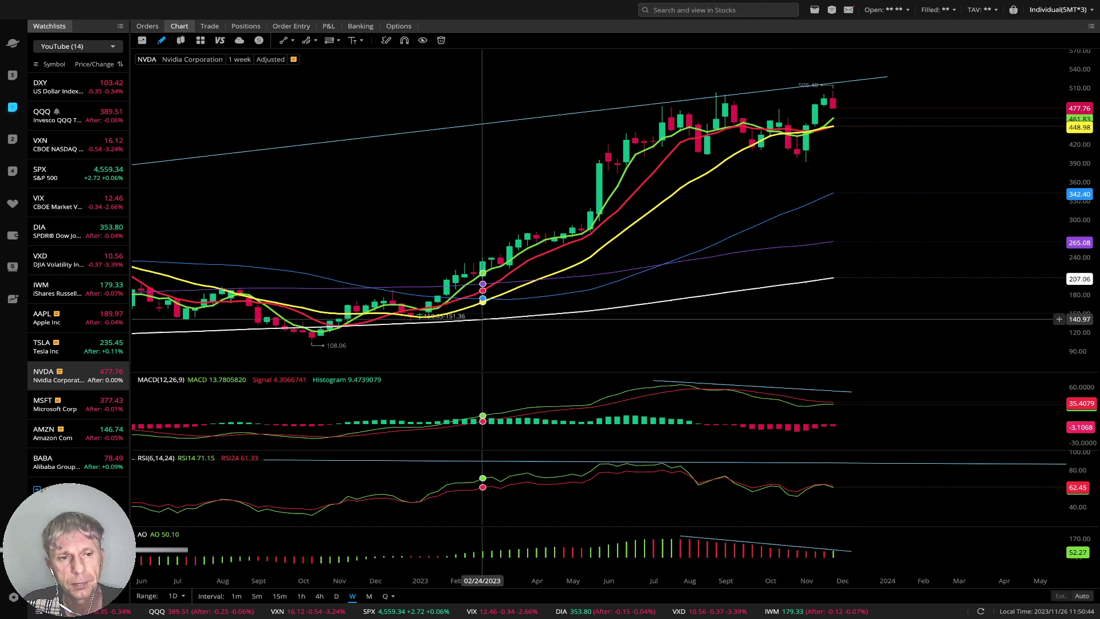
left_click(75, 404)
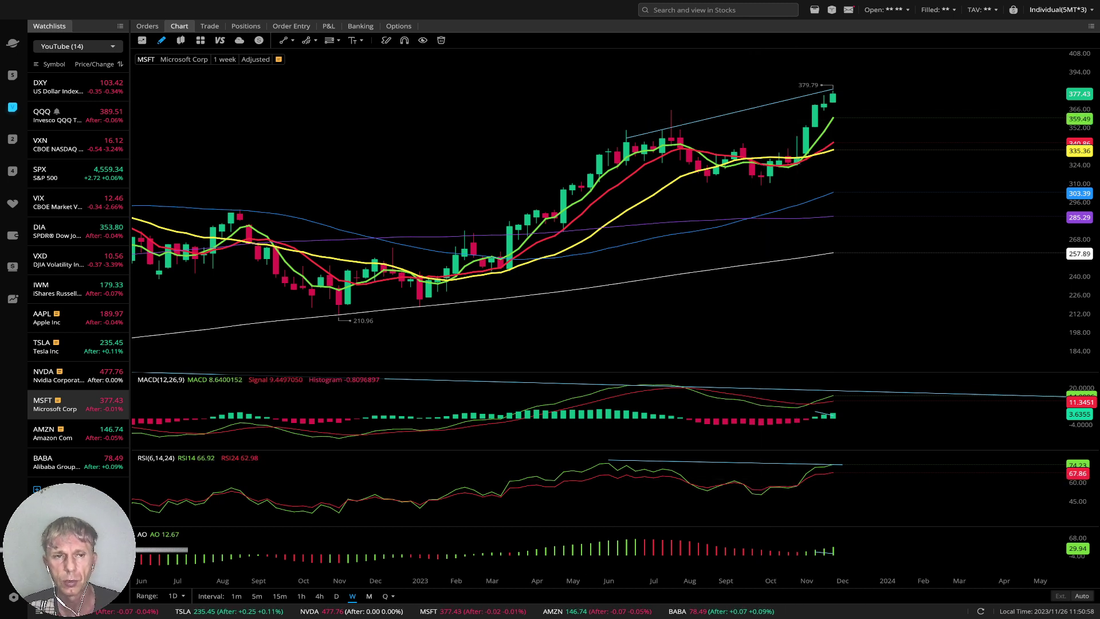
On monthly bars, realign Microsoft's MACD, RSI and AO trendlines to the peaks, then view quarterly
left_click(369, 596)
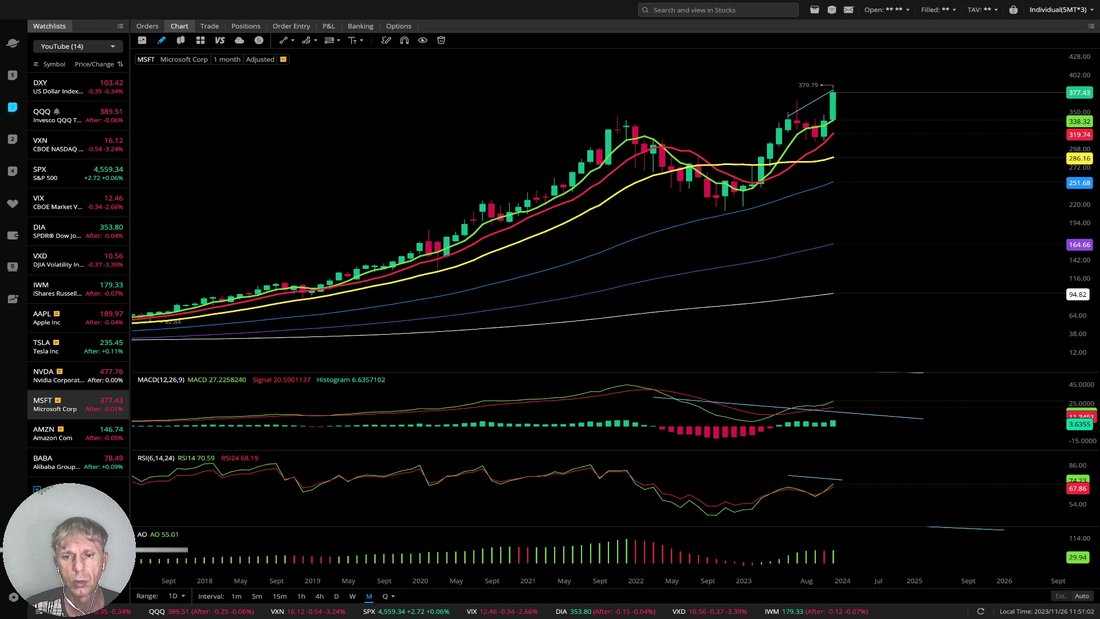
left_click(747, 404)
left_click_drag(748, 405, 693, 389)
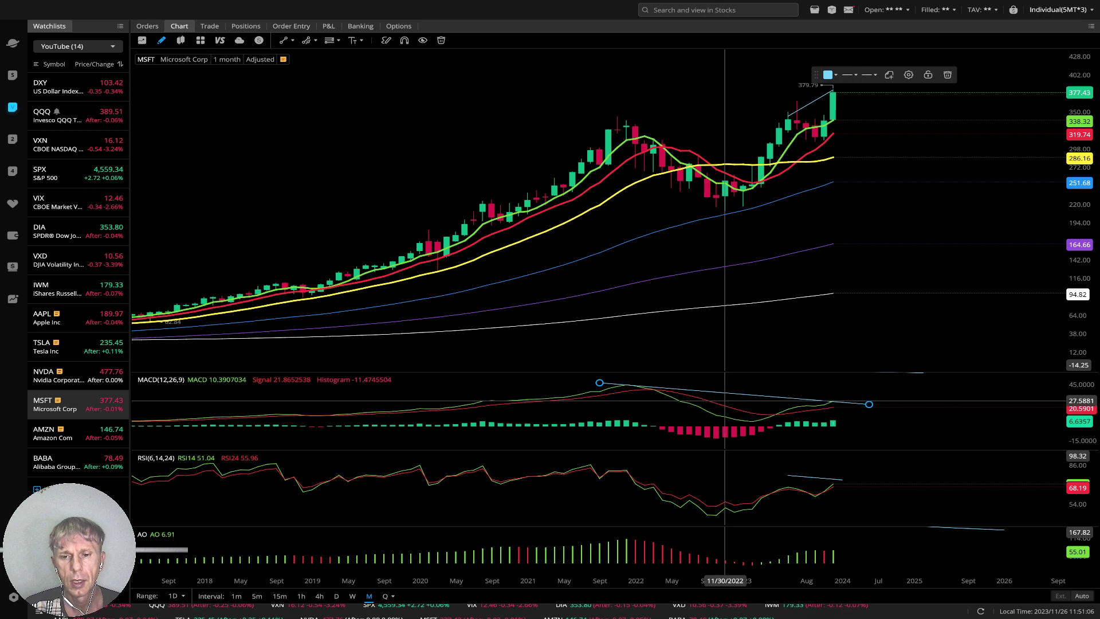
left_click(788, 475)
left_click_drag(788, 476, 600, 462)
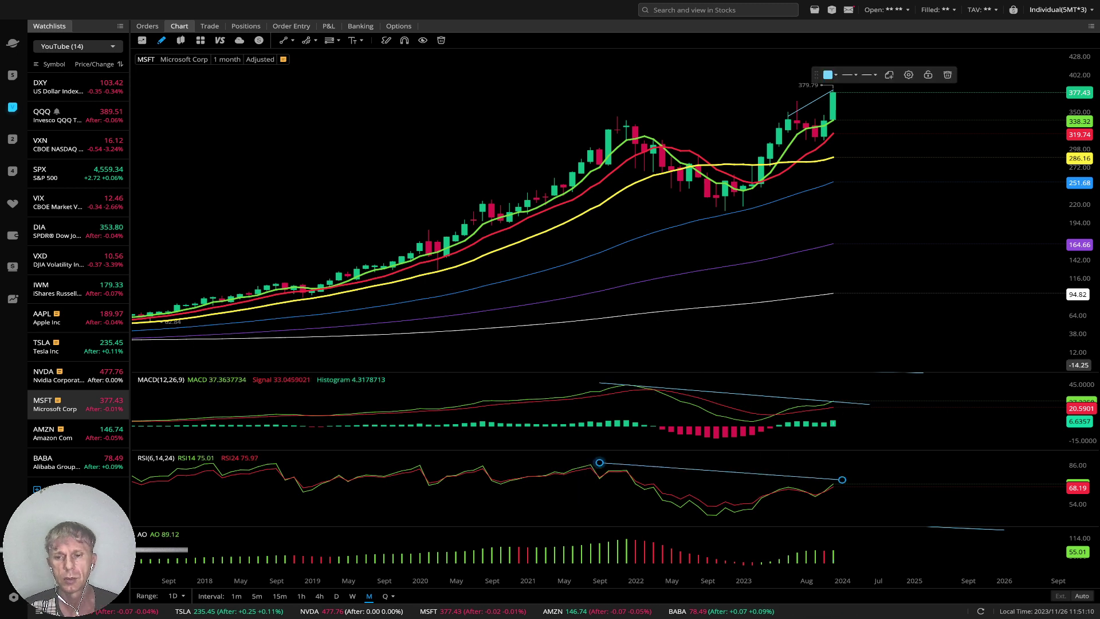
mouse_move(1003, 530)
left_mouse_down()
mouse_move(848, 545)
mouse_move(868, 549)
left_mouse_up()
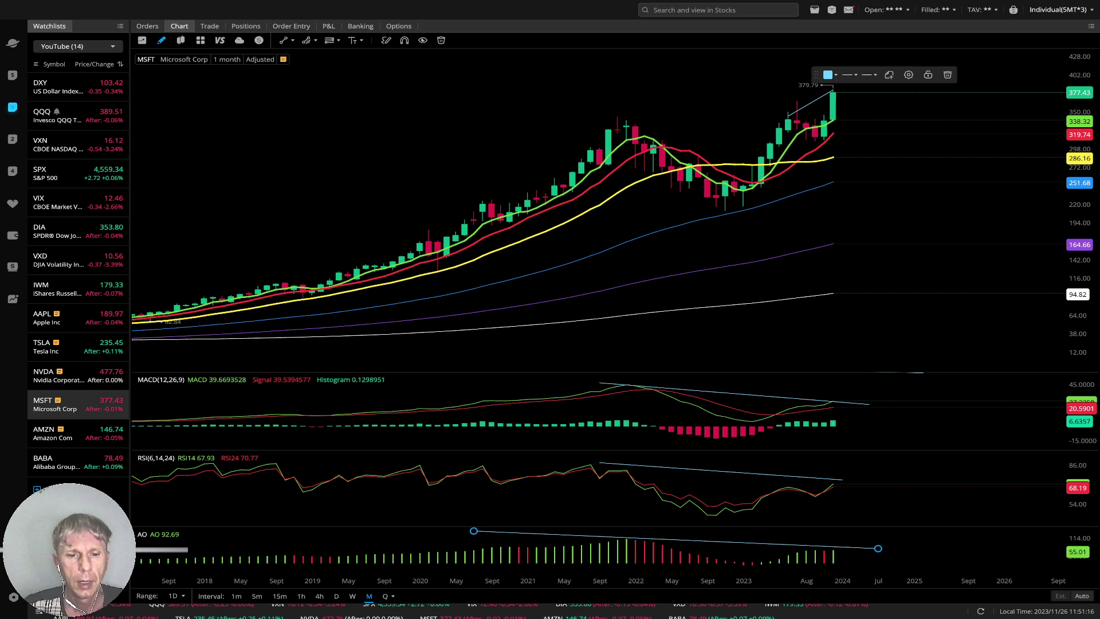
left_click(385, 596)
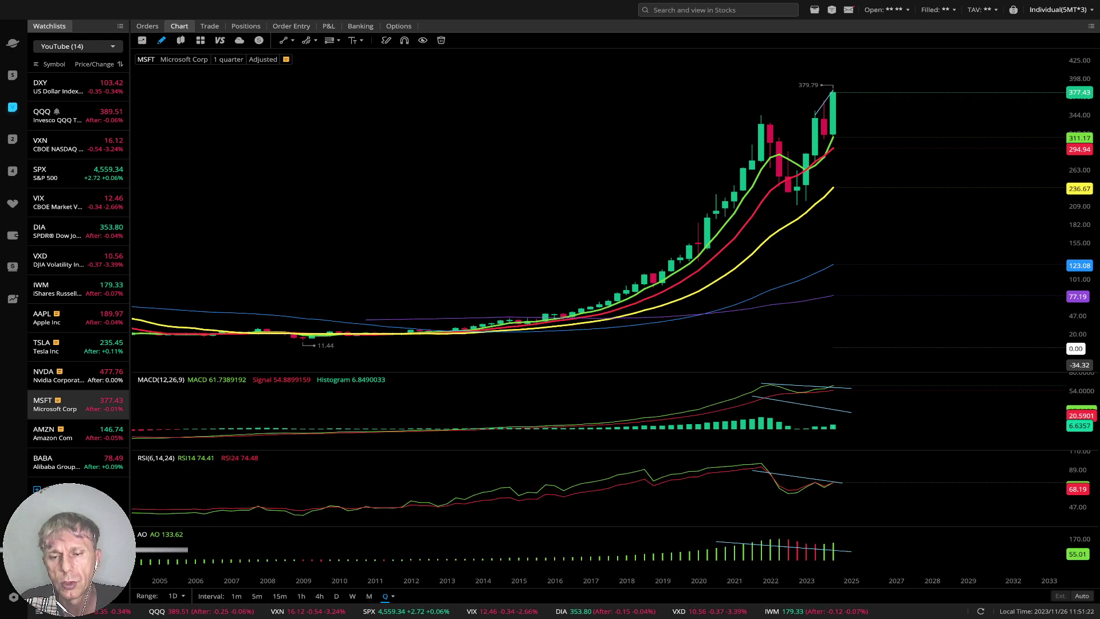
Nudge Microsoft's quarterly RSI, MACD and AO trendlines onto the peaks, then load Amazon (AMZN)
left_click_drag(752, 470, 760, 460)
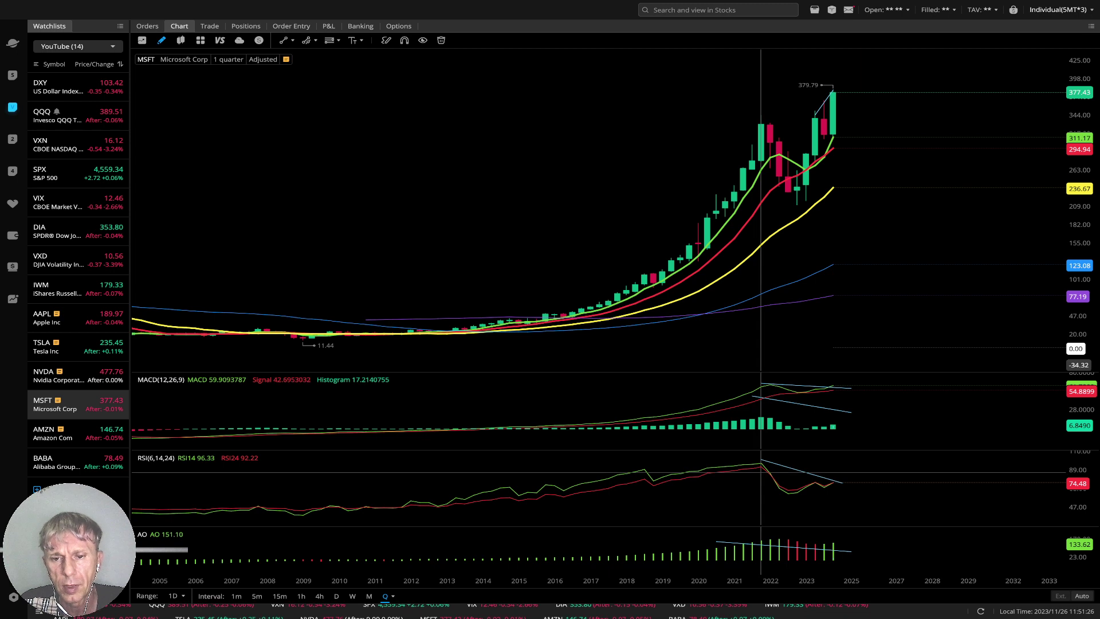
left_click_drag(802, 403, 802, 418)
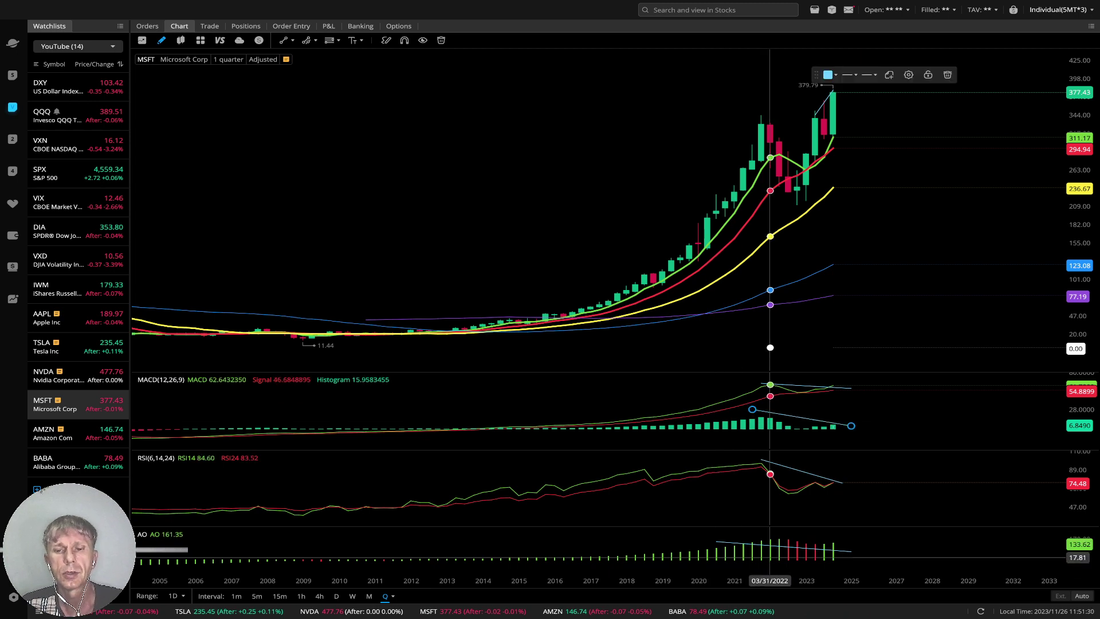
left_click_drag(788, 546, 797, 537)
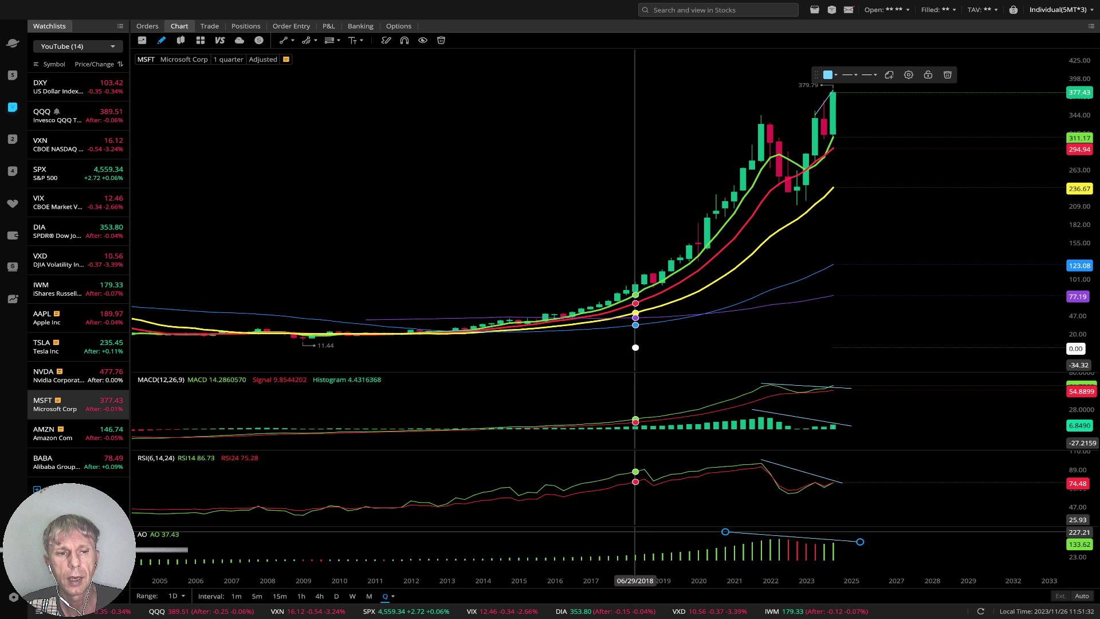
left_click(53, 433)
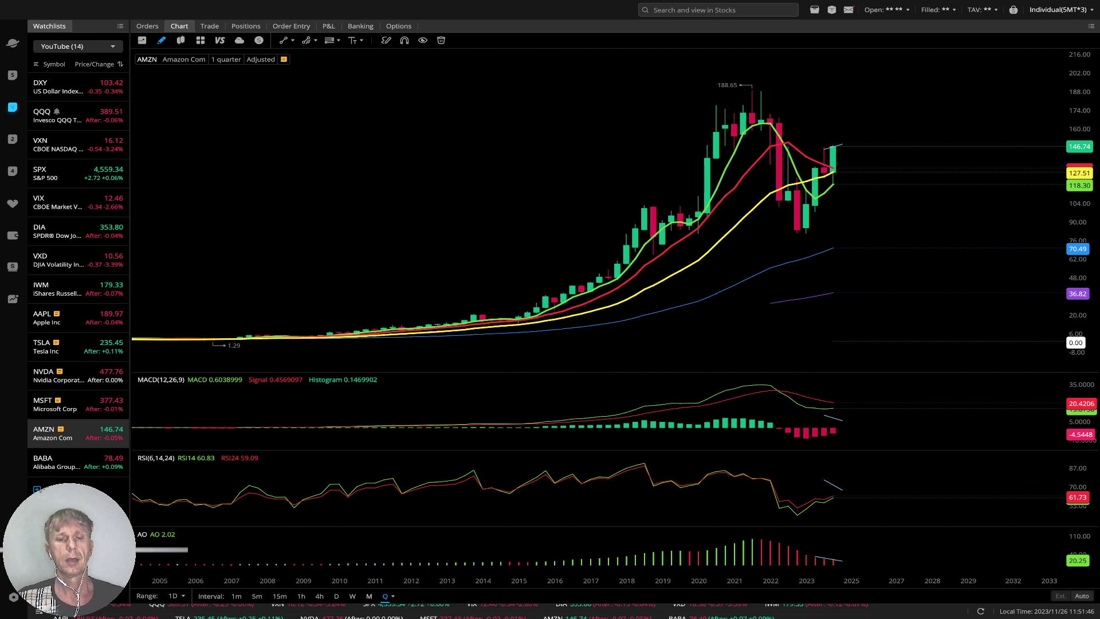
View Amazon on 1-month then 1-week candles, then switch to Alibaba (BABA)
left_click(369, 596)
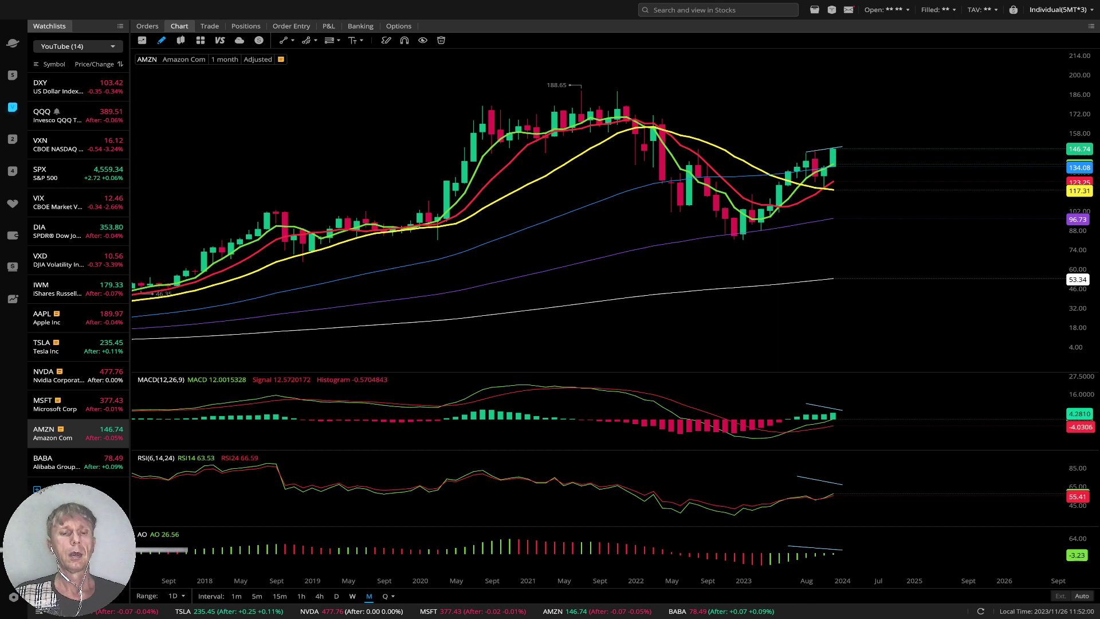
key("w")
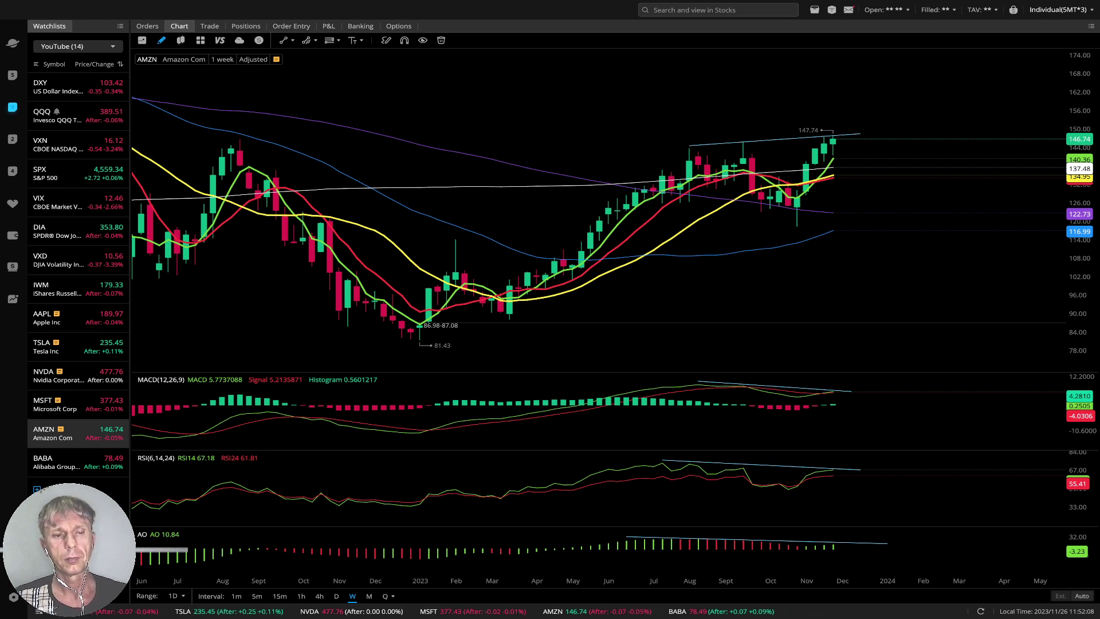
left_click(78, 462)
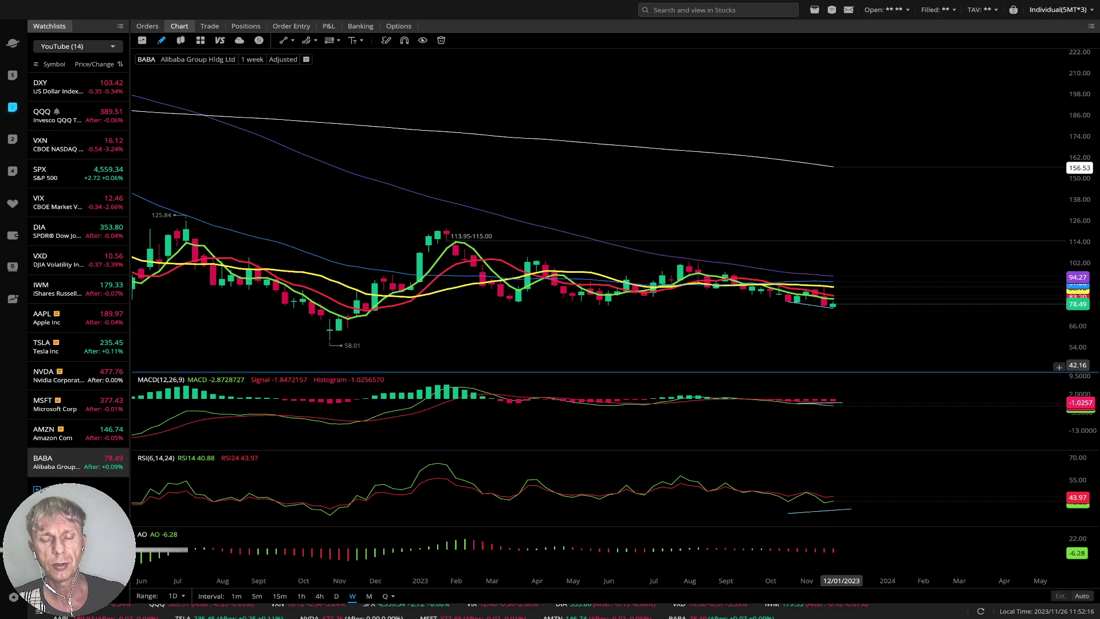
View Alibaba on 1-month candles, then switch the chart to the US Dollar Index (DXY)
left_click(369, 596)
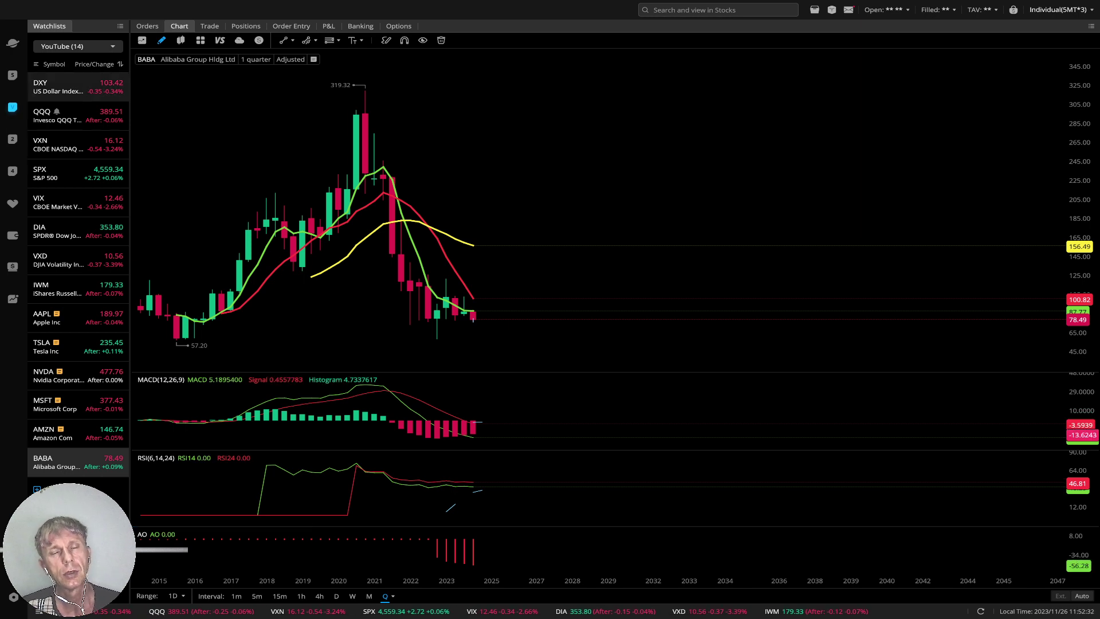
left_click(74, 87)
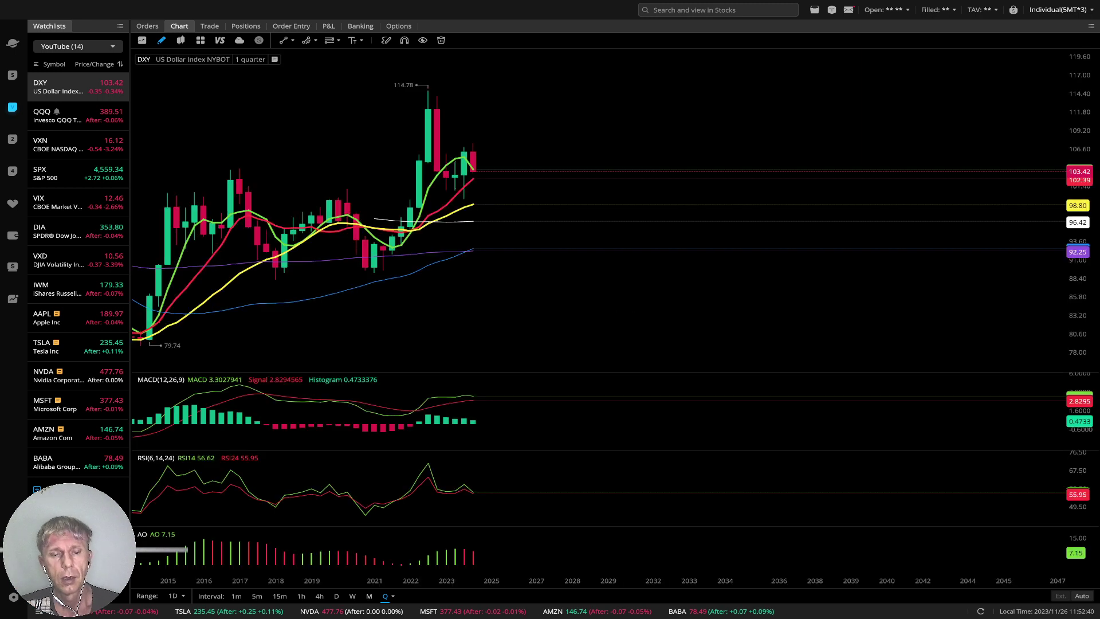
Put DXY on 1-month candles and pan back until 2016 is in view
left_click(369, 596)
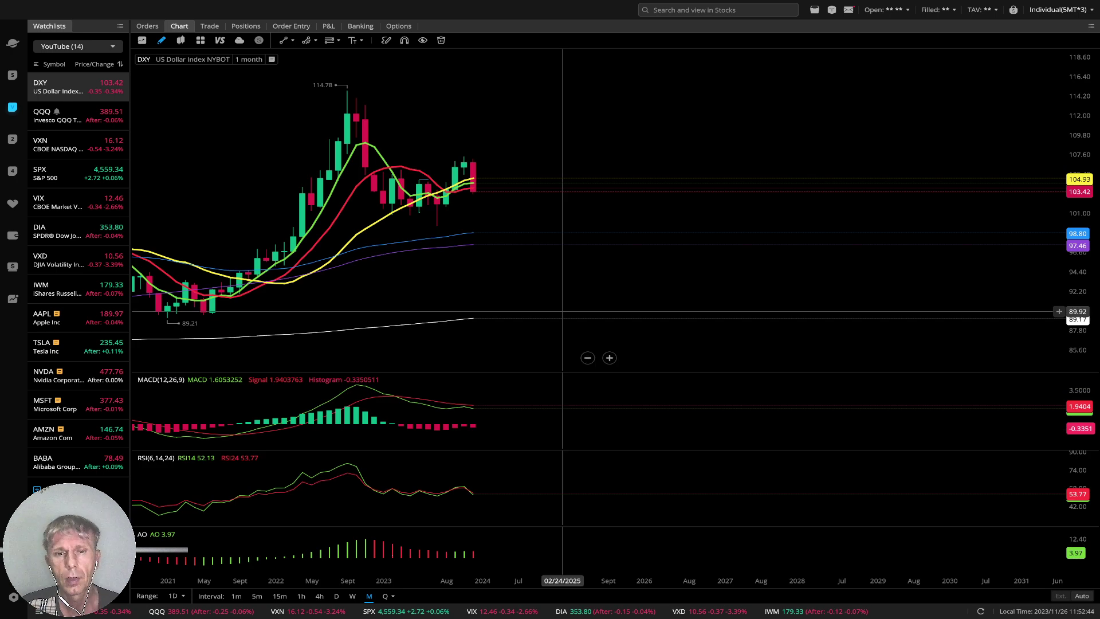
left_click_drag(609, 358, 1051, 309)
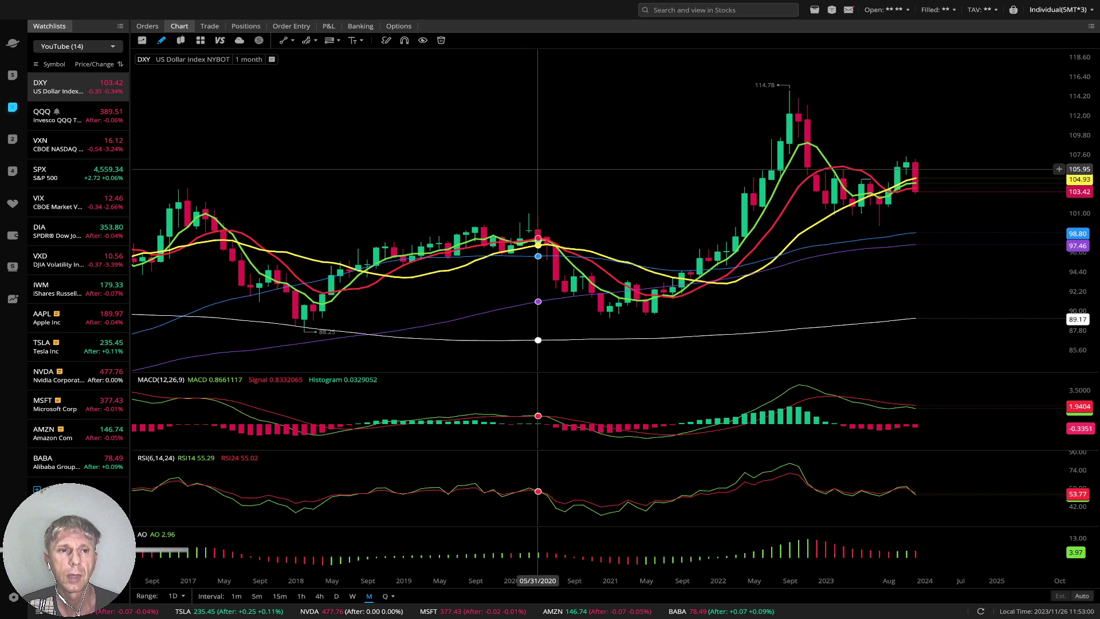
left_click_drag(520, 142, 586, 142)
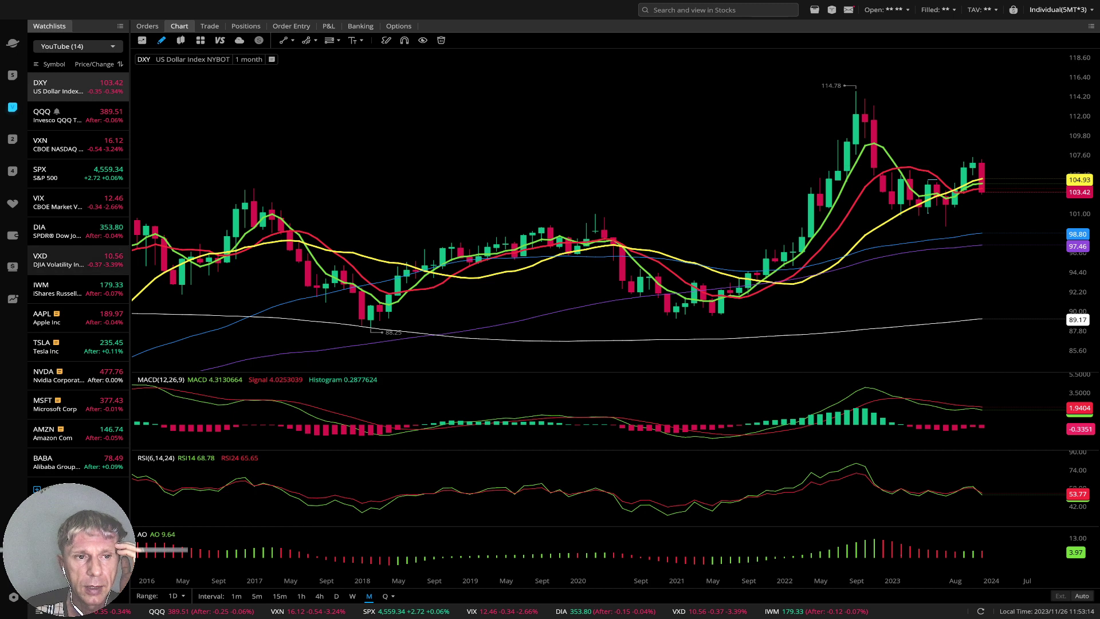
Select IWM in the YouTube watchlist to replace the Dollar Index chart
left_click(63, 289)
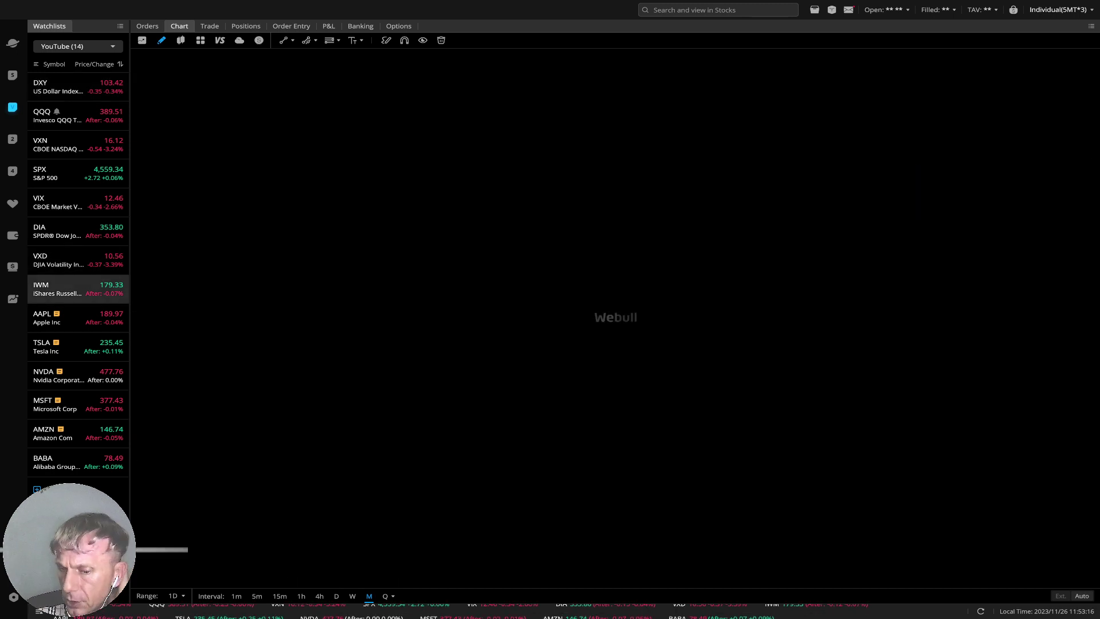